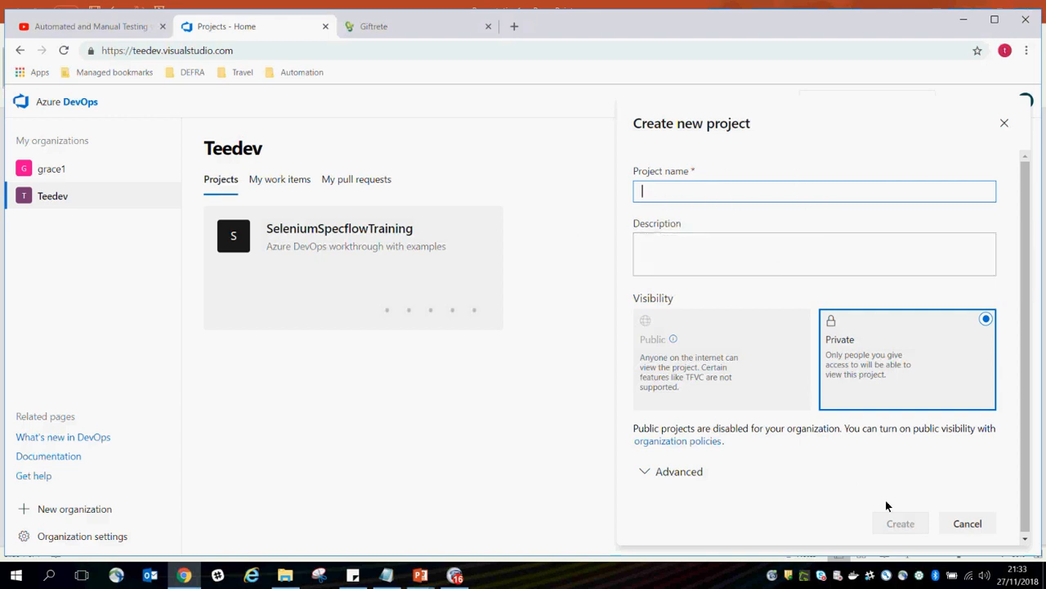
Dismiss the new project form without creating anything and open the SeleniumSpecflowTraining project.
{"action": "left_click", "coordinate": [963, 523]}
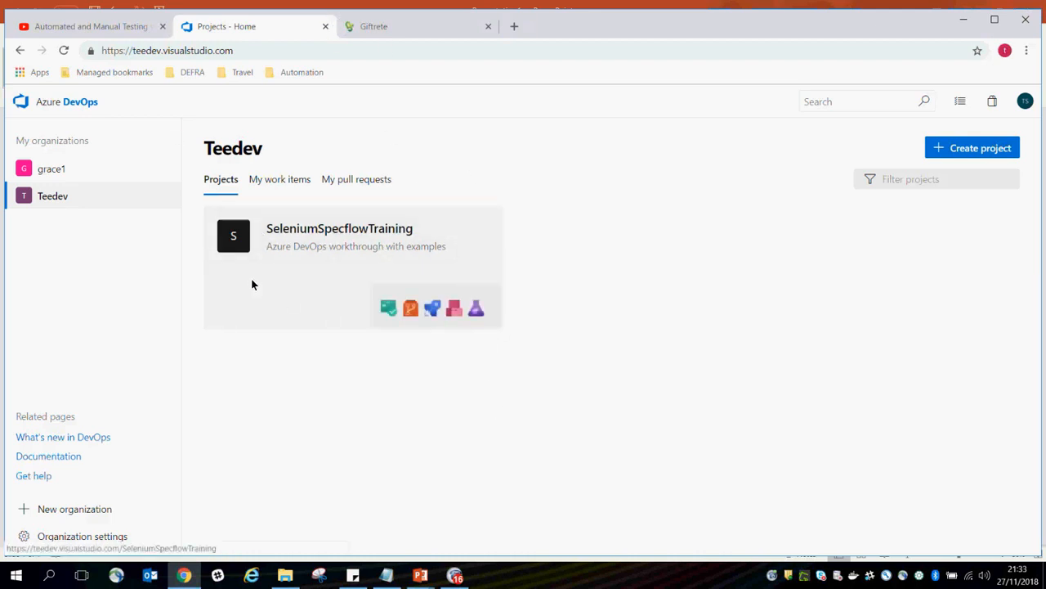
{"action": "left_click", "coordinate": [320, 232]}
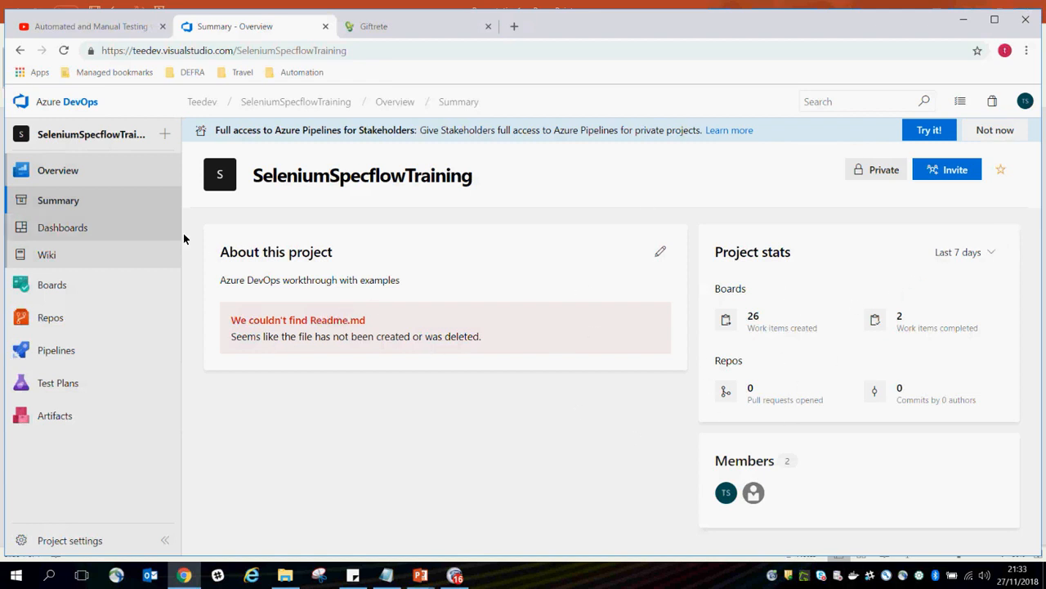
View the SeleniumSpecflowTraining Team's Overview dashboard and return to the list of dashboards.
{"action": "left_click", "coordinate": [60, 231]}
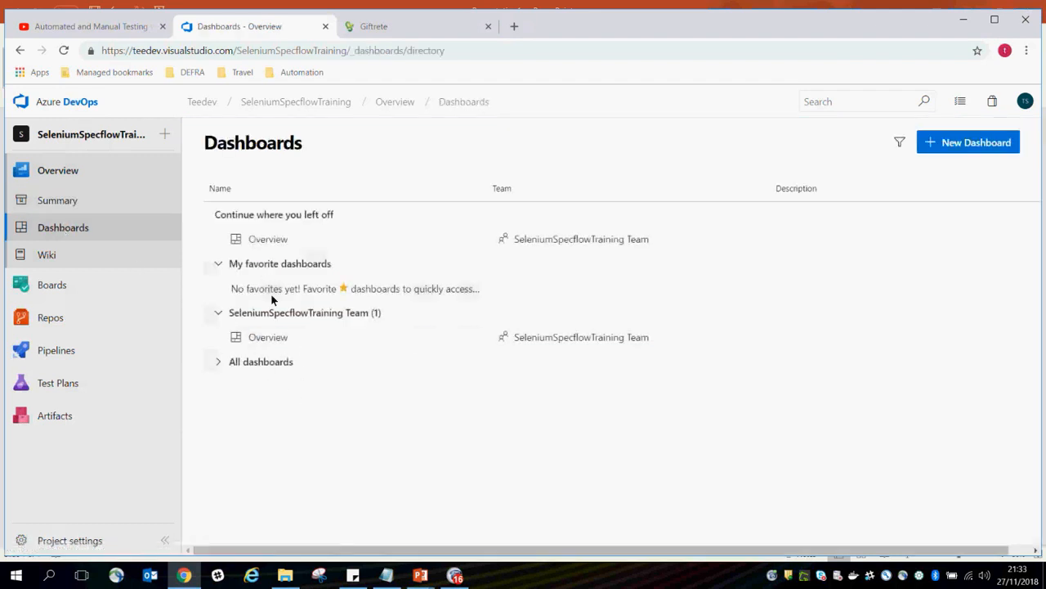
{"action": "left_click", "coordinate": [282, 339]}
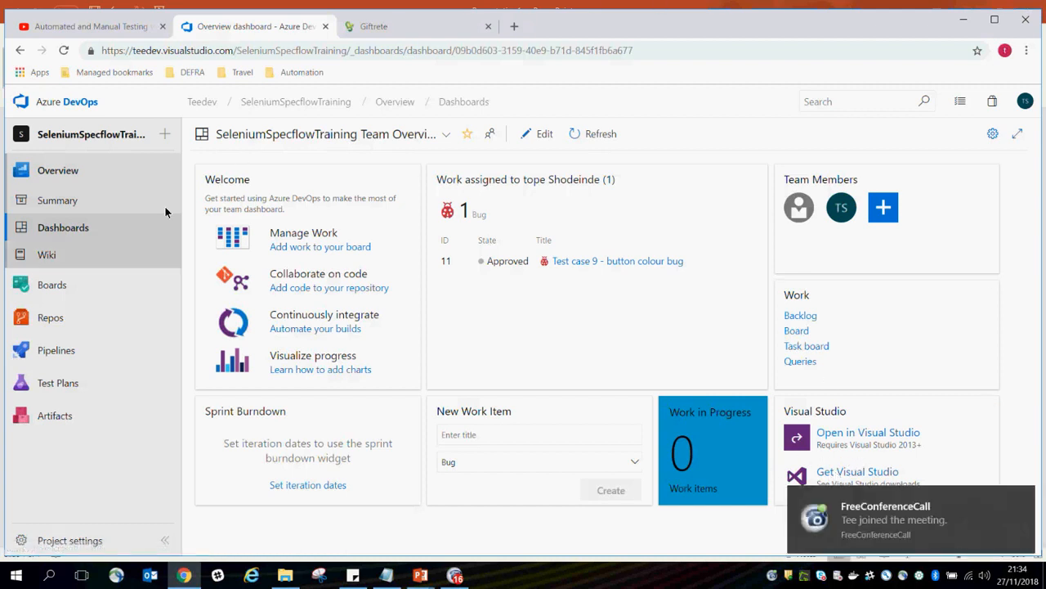
{"action": "left_click", "coordinate": [82, 229]}
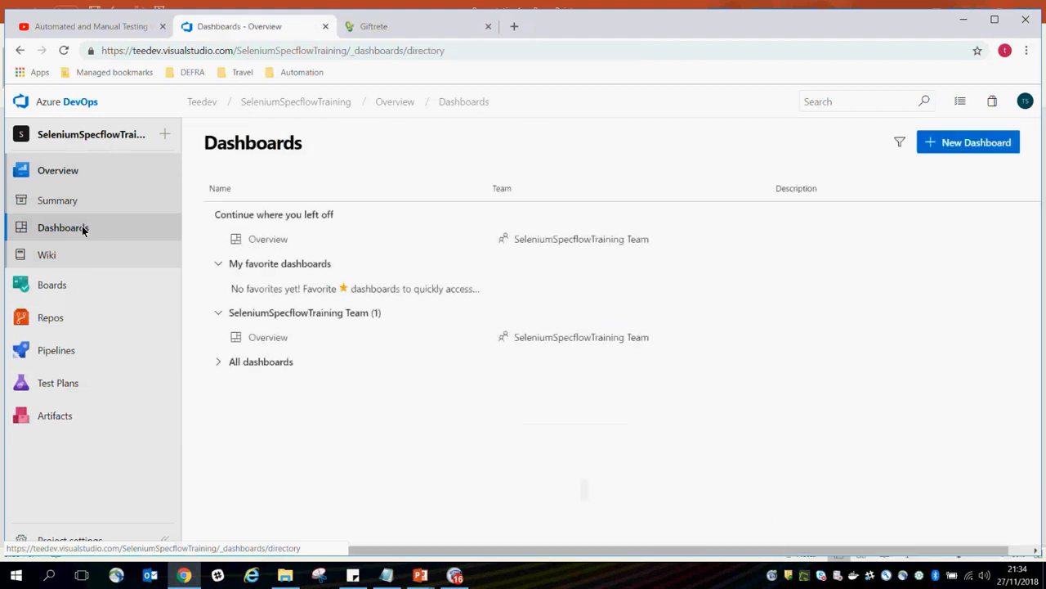
Add a backlog item titled "Create registration" to the New column of the team's board.
{"action": "left_click", "coordinate": [59, 288]}
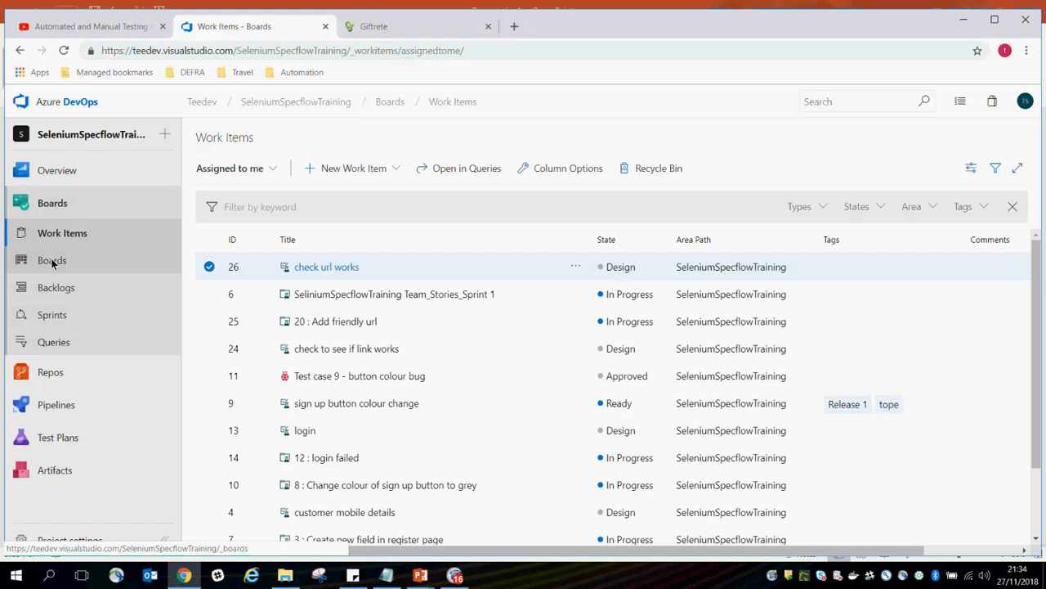
{"action": "left_click", "coordinate": [52, 261]}
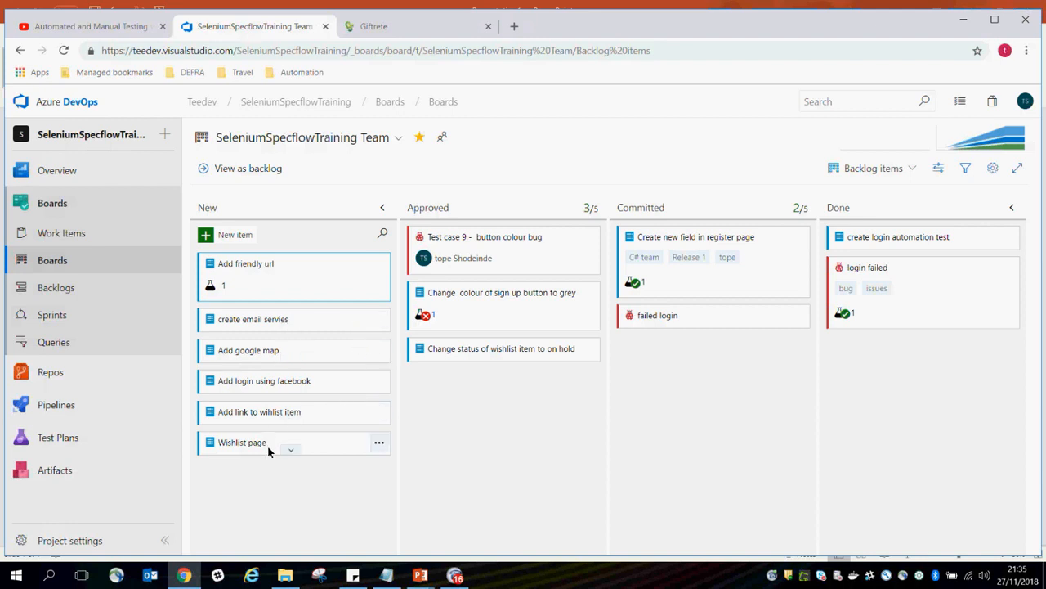
{"action": "left_click", "coordinate": [211, 235]}
{"action": "left_click", "coordinate": [243, 253]}
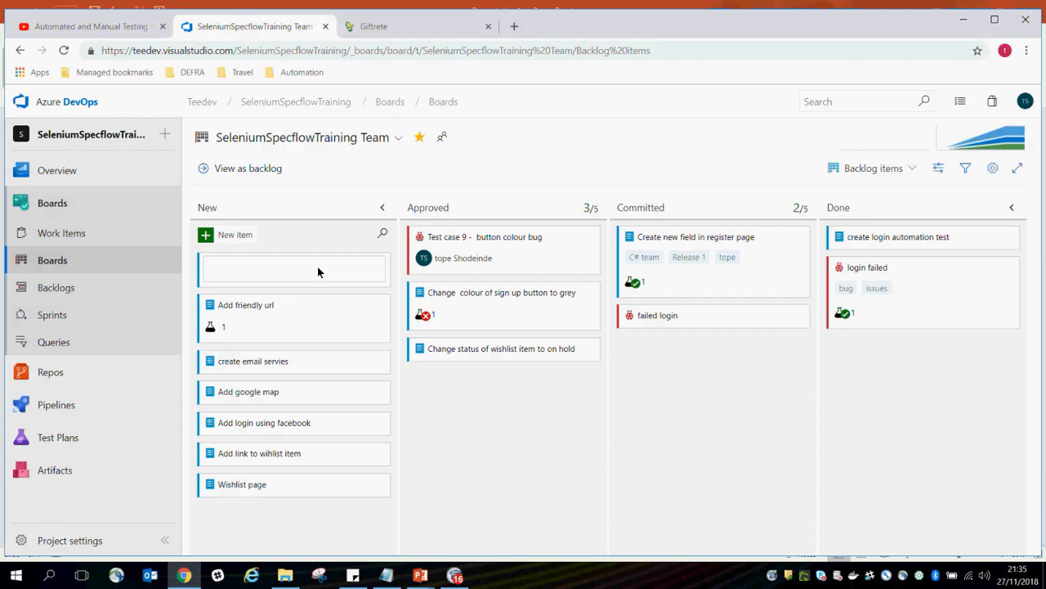
{"action": "type", "text": "Create registray"}
{"action": "key", "text": "BackSpace"}
{"action": "type", "text": "toin"}
{"action": "key", "text": "Return"}
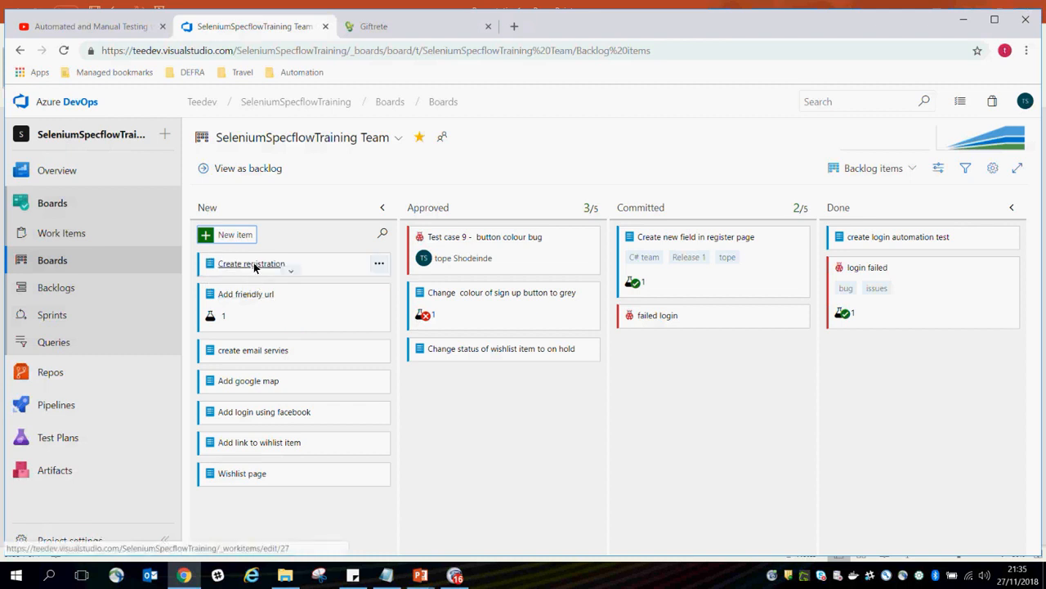
Add a test named "Registration" to the "Create registration" card.
{"action": "left_click", "coordinate": [379, 266]}
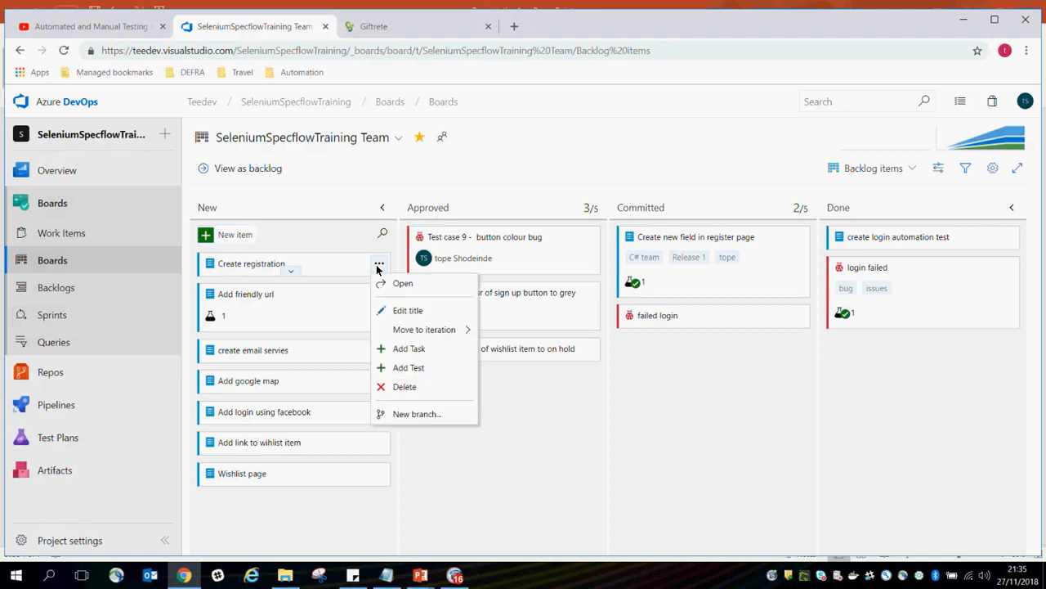
{"action": "left_click", "coordinate": [403, 368]}
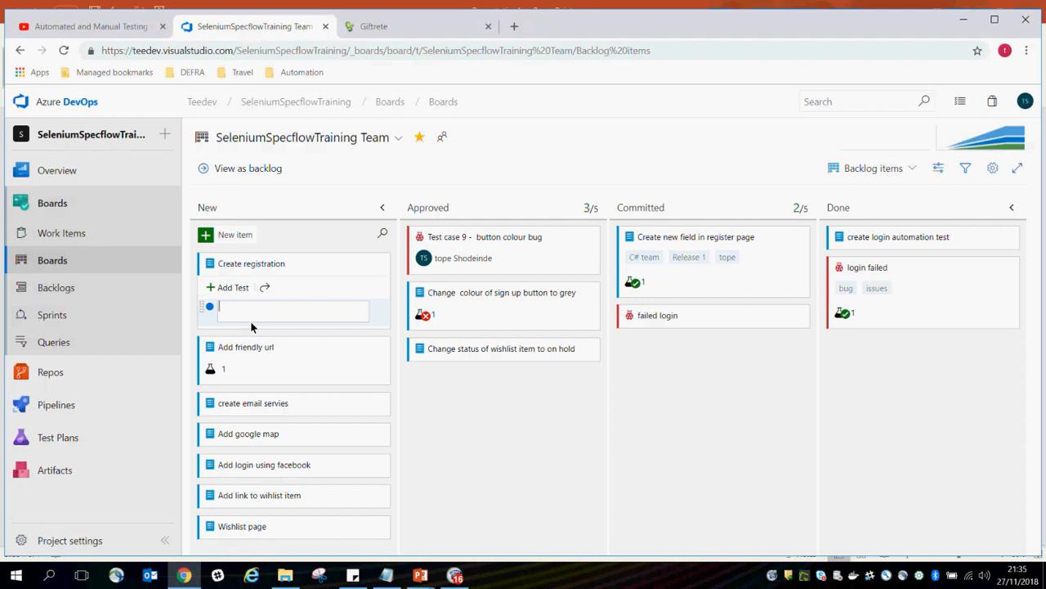
{"action": "type", "text": "Registration"}
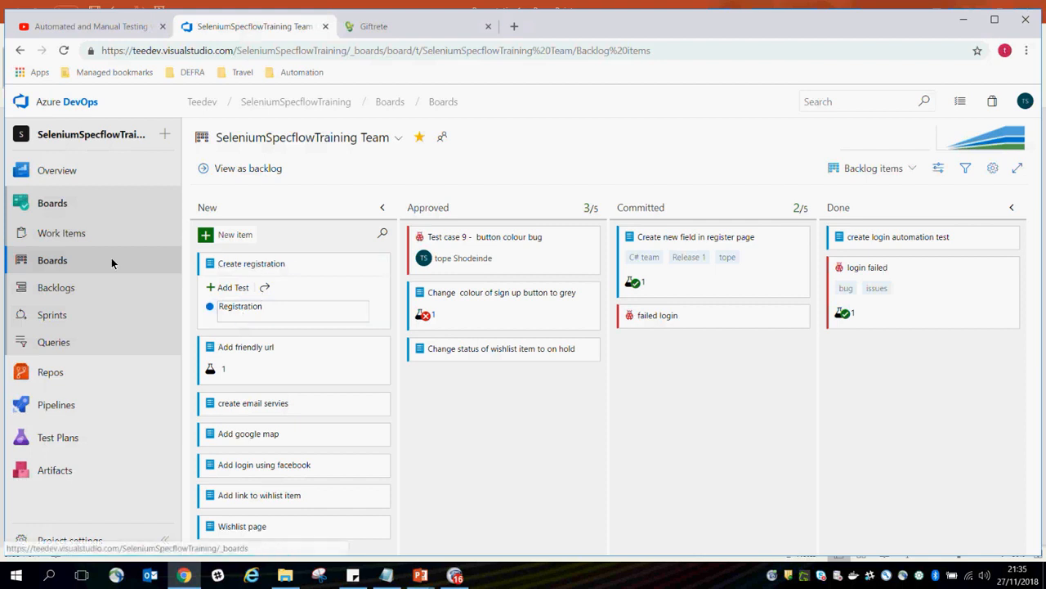
{"action": "key", "text": "Return"}
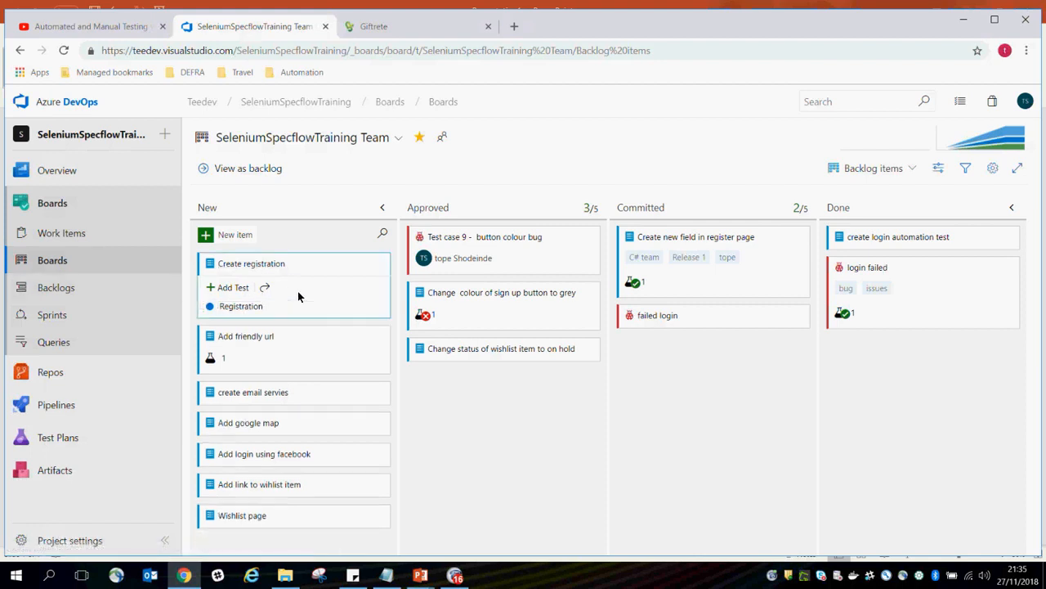
Open the Registration test case and look through its available states and assignees without changing them.
{"action": "left_click", "coordinate": [249, 306]}
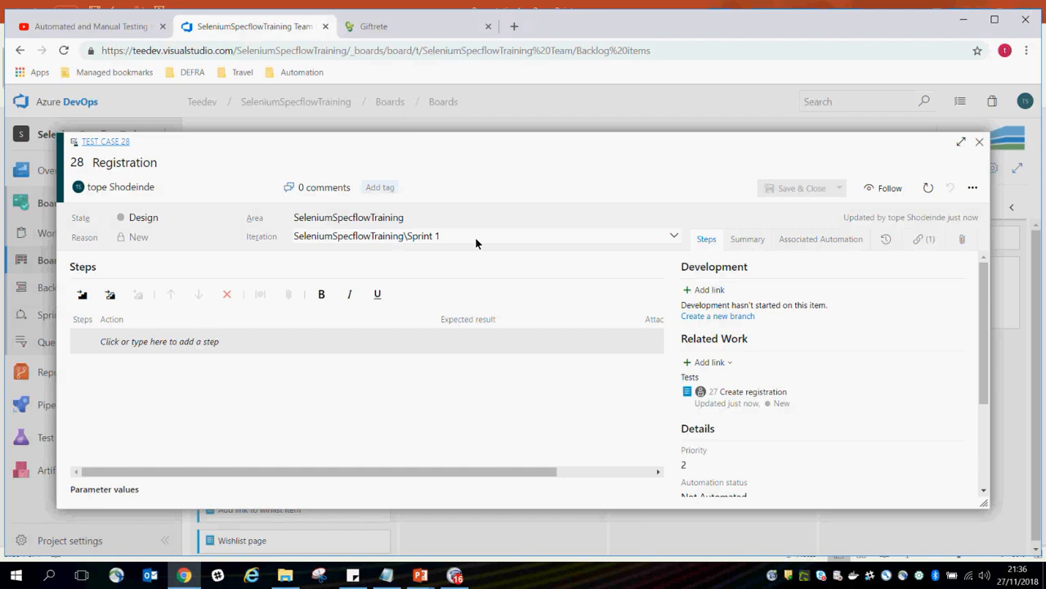
{"action": "left_click", "coordinate": [160, 220]}
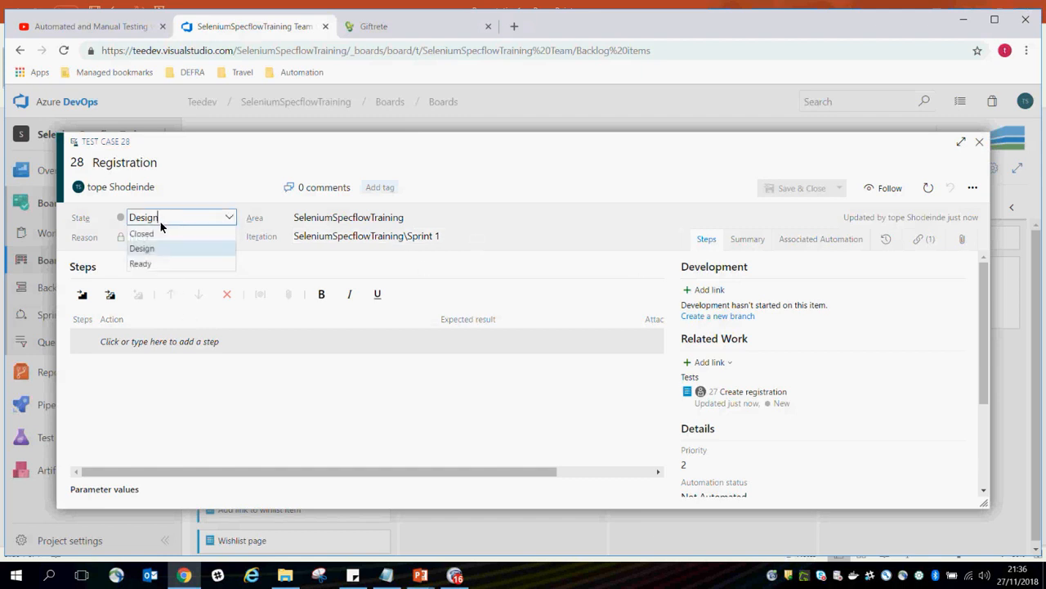
{"action": "left_click", "coordinate": [248, 193]}
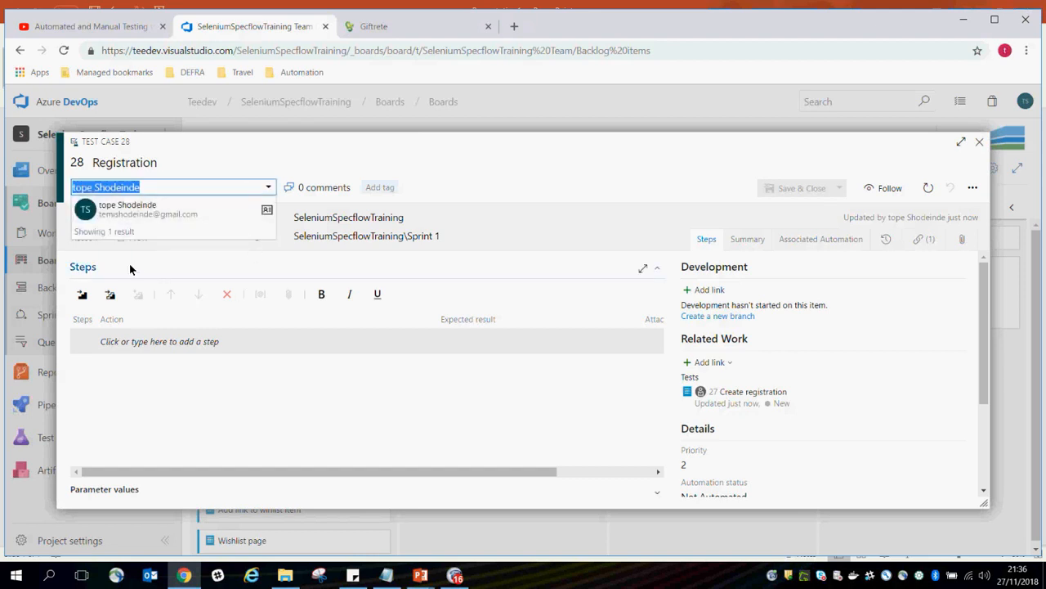
Add two test steps with the actions "Navigate to gifrete.com" and "When i click on registraion".
{"action": "left_click", "coordinate": [137, 349]}
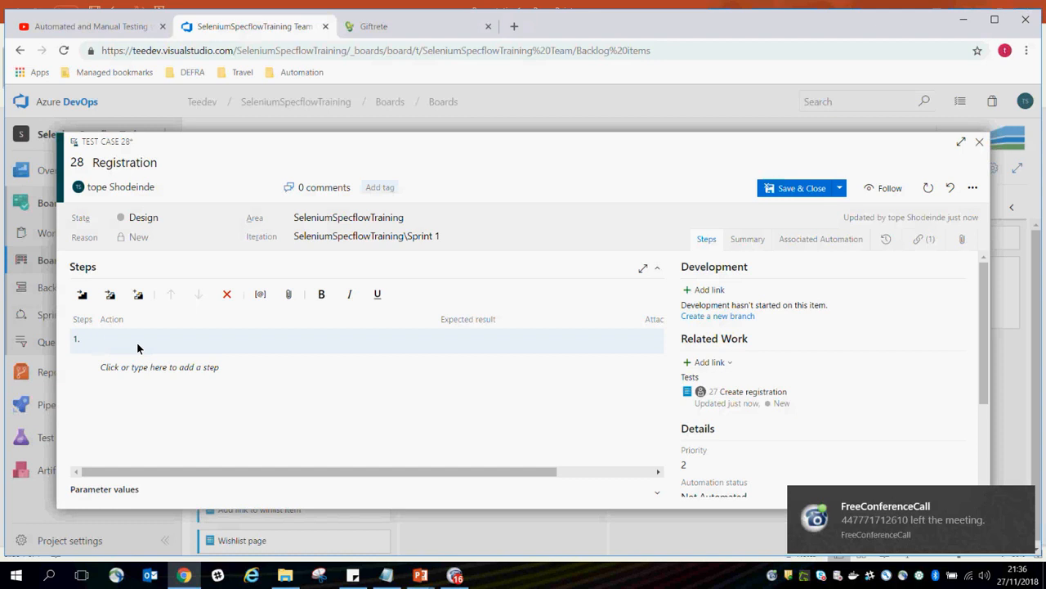
{"action": "type", "text": "Nva"}
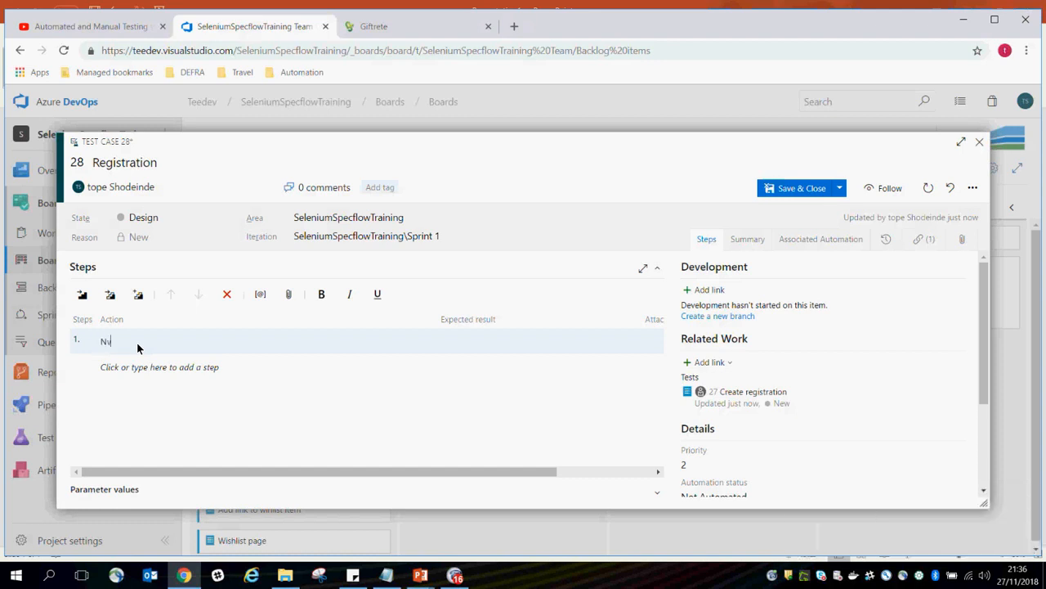
{"action": "key", "text": "BackSpace"}
{"action": "key", "text": "BackSpace"}
{"action": "type", "text": "avigate to gifrete.com"}
{"action": "key", "text": "Return"}
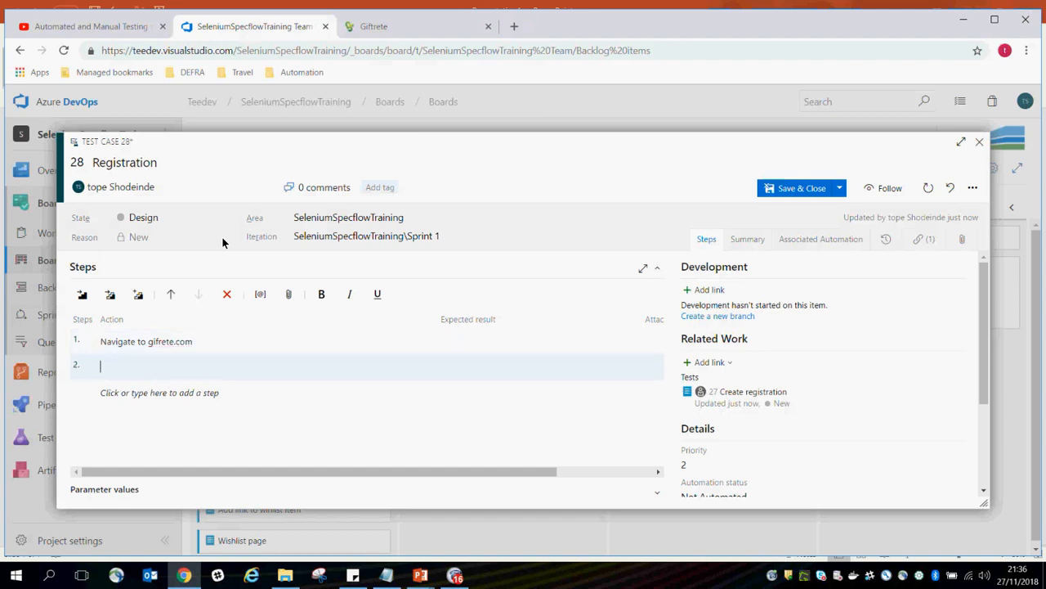
{"action": "type", "text": "When i click on registraion"}
{"action": "key", "text": "Return"}
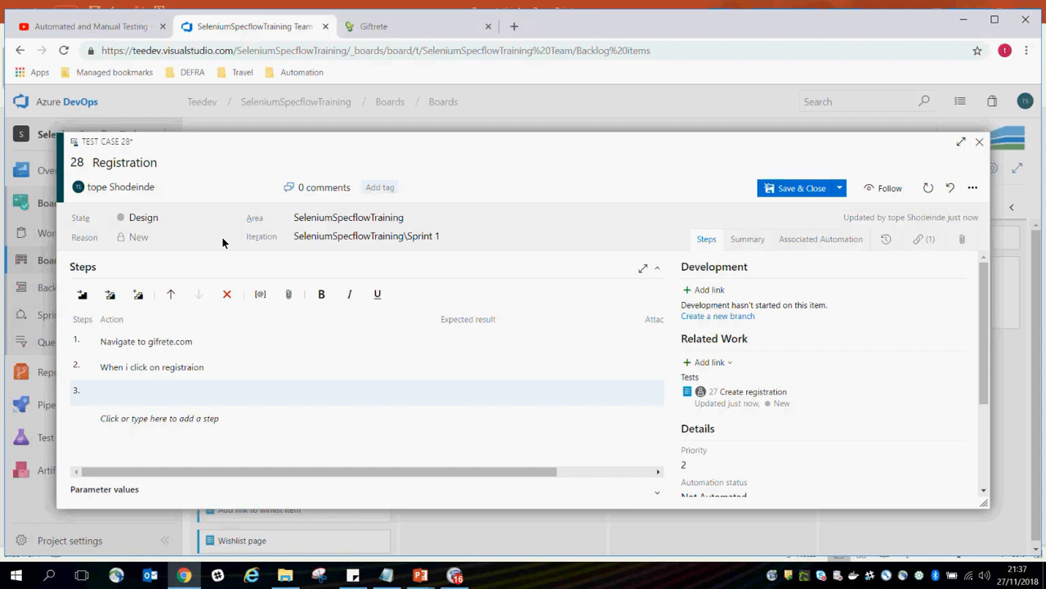
Enter "I should be on the registration page" as the action of the third test step.
{"action": "type", "text": "I should be on the res"}
{"action": "key", "text": "BackSpace"}
{"action": "type", "text": "giu"}
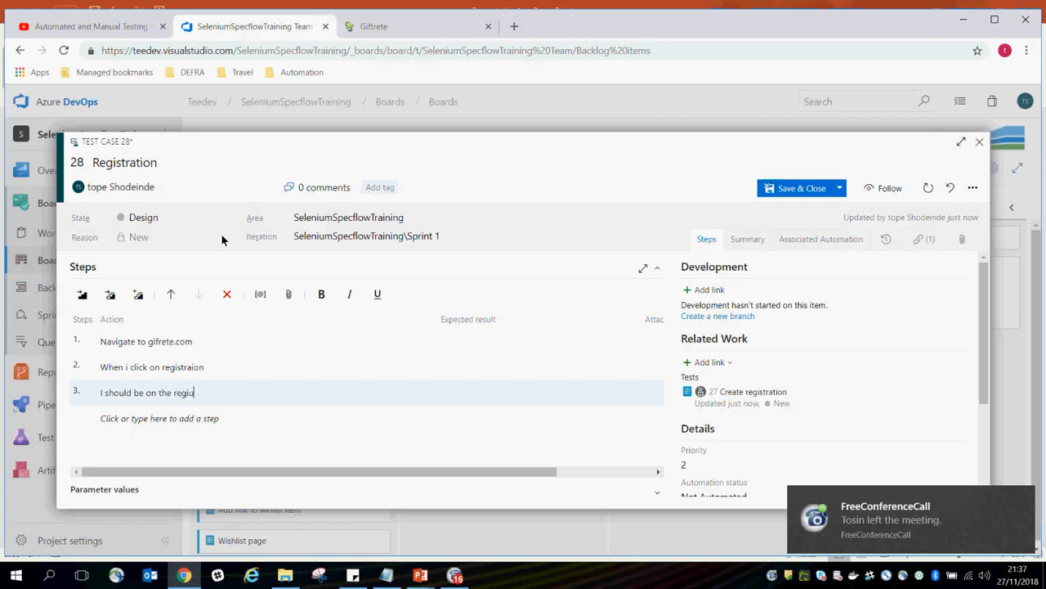
{"action": "key", "text": "BackSpace"}
{"action": "type", "text": "str"}
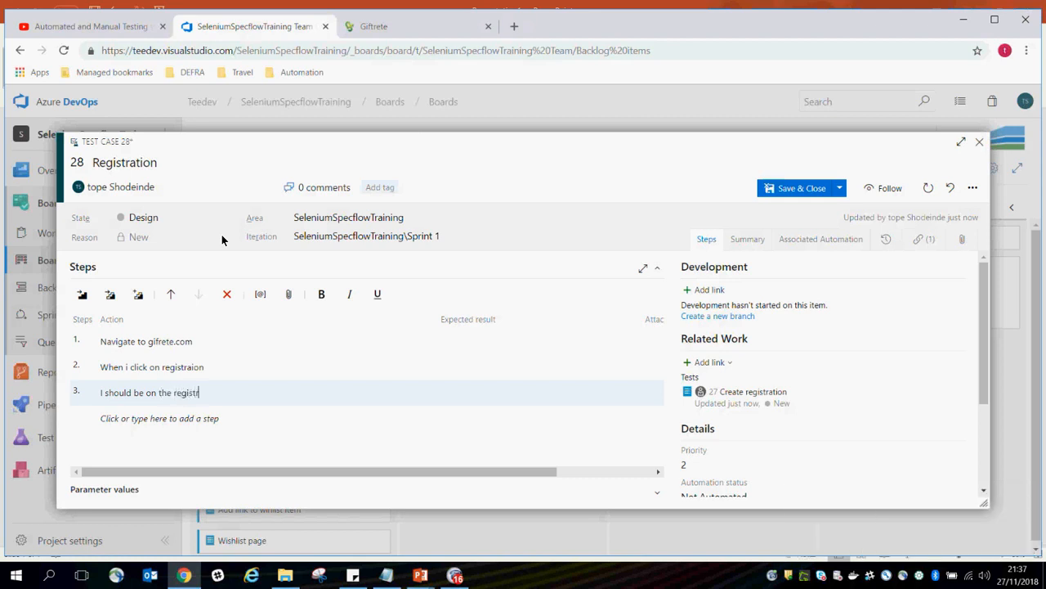
{"action": "type", "text": "ation page"}
Set the third step's expected result to "registration page displayed", then save and close the test case.
{"action": "left_click", "coordinate": [446, 403]}
{"action": "type", "text": "gitration page i"}
{"action": "key", "text": "BackSpace"}
{"action": "key", "text": "BackSpace"}
{"action": "key", "text": "BackSpace"}
{"action": "key", "text": "BackSpace"}
{"action": "key", "text": "BackSpace"}
{"action": "key", "text": "BackSpace"}
{"action": "key", "text": "BackSpace"}
{"action": "key", "text": "BackSpace"}
{"action": "key", "text": "BackSpace"}
{"action": "key", "text": "BackSpace"}
{"action": "key", "text": "BackSpace"}
{"action": "key", "text": "BackSpace"}
{"action": "key", "text": "BackSpace"}
{"action": "key", "text": "BackSpace"}
{"action": "key", "text": "BackSpace"}
{"action": "key", "text": "BackSpace"}
{"action": "key", "text": "BackSpace"}
{"action": "key", "text": "BackSpace"}
{"action": "key", "text": "BackSpace"}
{"action": "key", "text": "BackSpace"}
{"action": "key", "text": "BackSpace"}
{"action": "key", "text": "BackSpace"}
{"action": "key", "text": "BackSpace"}
{"action": "type", "text": "registration page displayed"}
{"action": "key", "text": "Escape"}
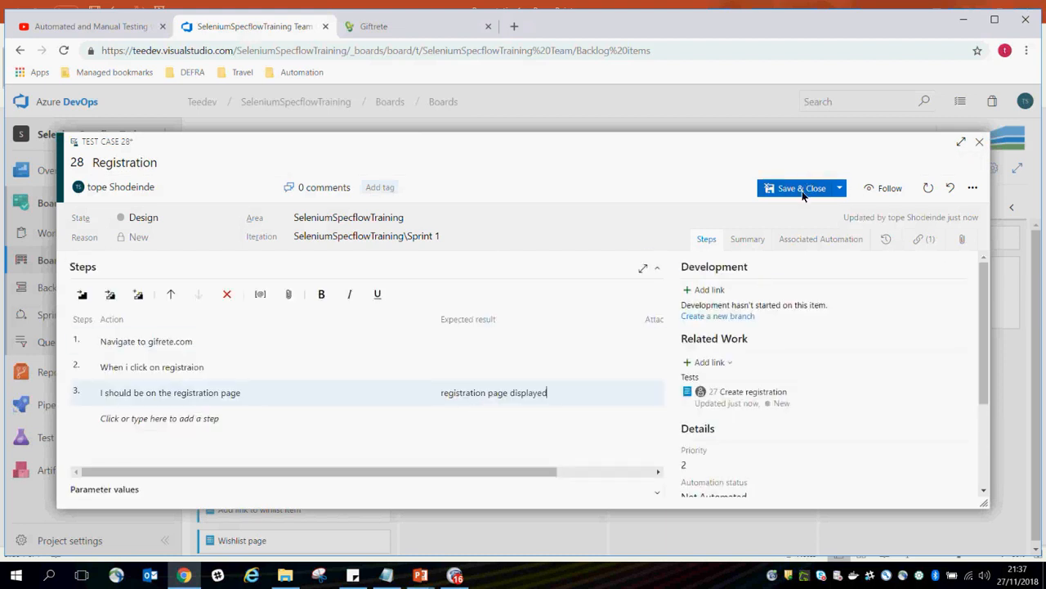
{"action": "scroll", "coordinate": [831, 403], "scroll_direction": "down", "scroll_amount": 1}
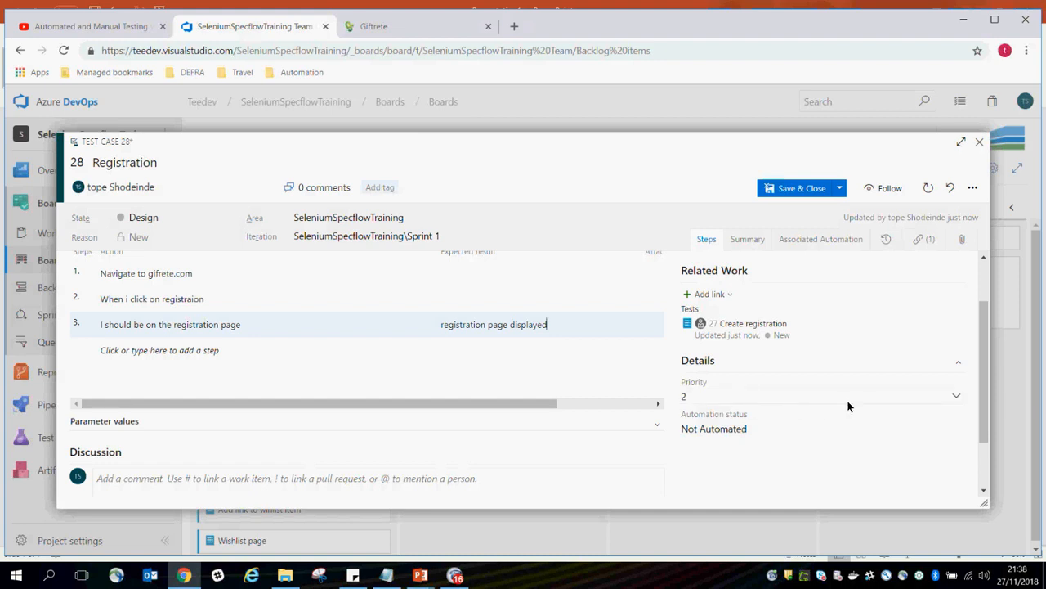
{"action": "left_click", "coordinate": [805, 190]}
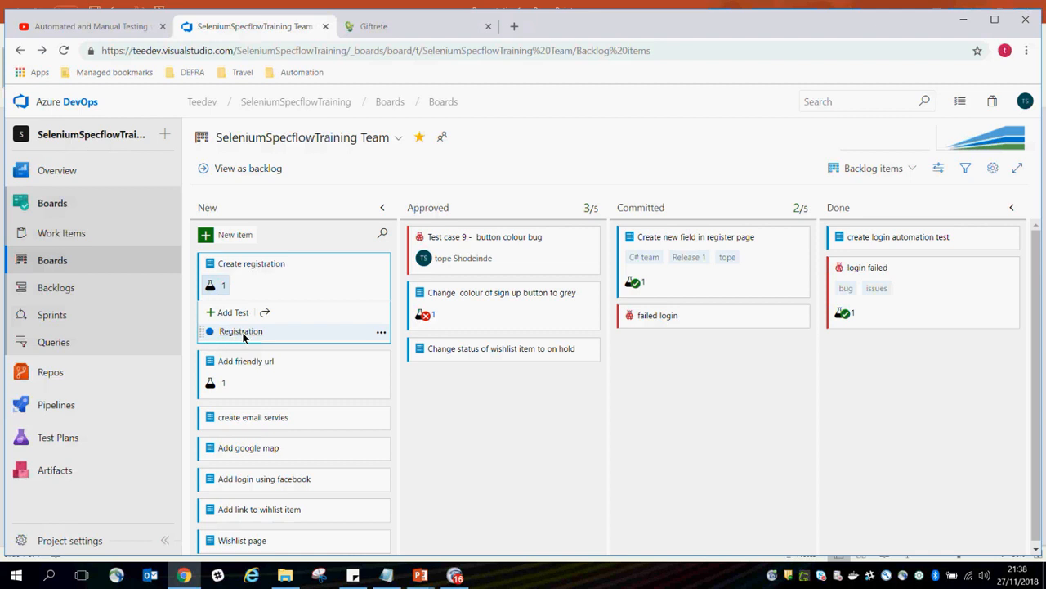
Run the Registration test from the "Create registration" card and widen the test runner window slightly.
{"action": "left_click", "coordinate": [381, 333]}
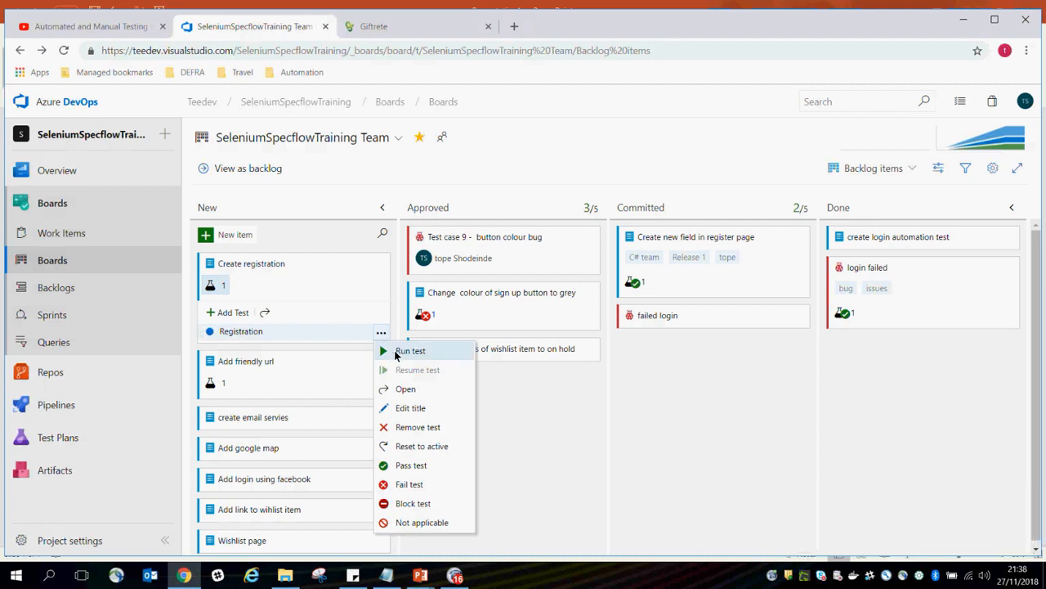
{"action": "left_click", "coordinate": [409, 351]}
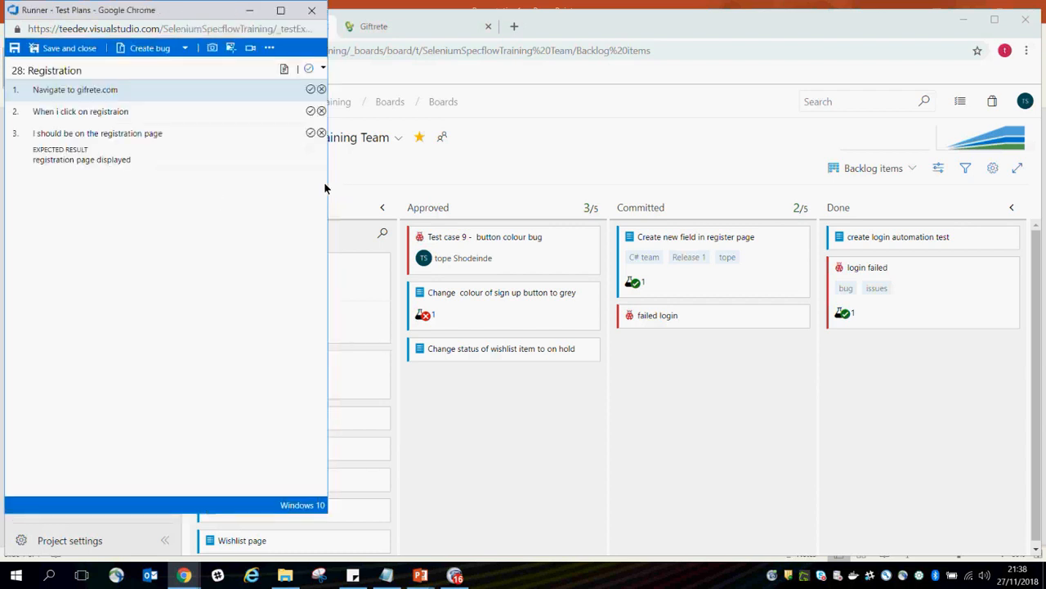
{"action": "left_click_drag", "start_coordinate": [328, 188], "coordinate": [374, 199]}
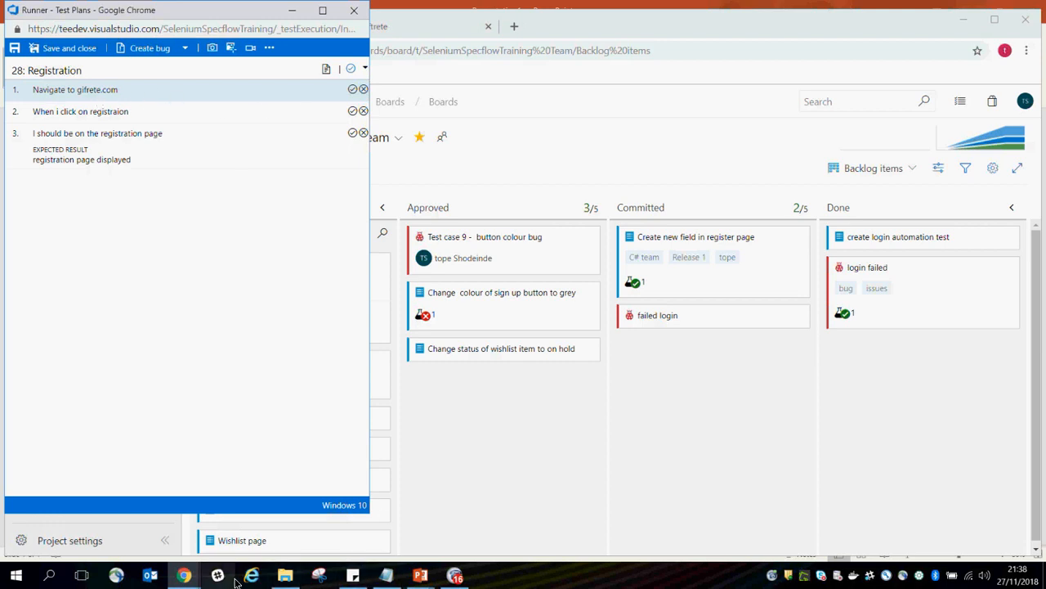
View the Giftrete homepage in the main browser window, then return to the test runner.
{"action": "left_click", "coordinate": [184, 574]}
{"action": "left_click", "coordinate": [208, 532]}
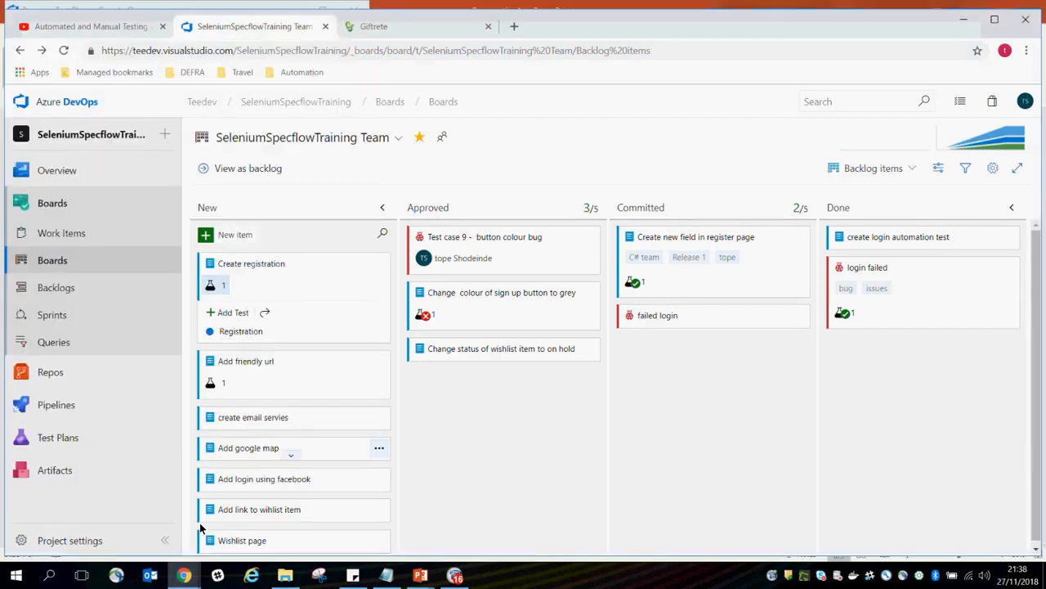
{"action": "left_click", "coordinate": [414, 33]}
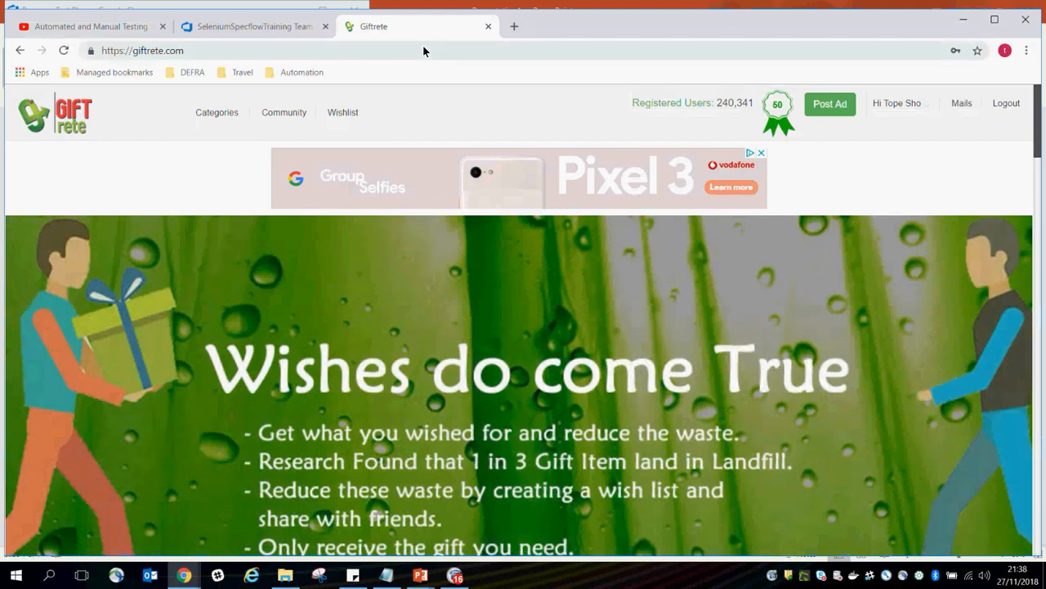
{"action": "left_click", "coordinate": [242, 27]}
{"action": "mouse_move", "coordinate": [185, 575]}
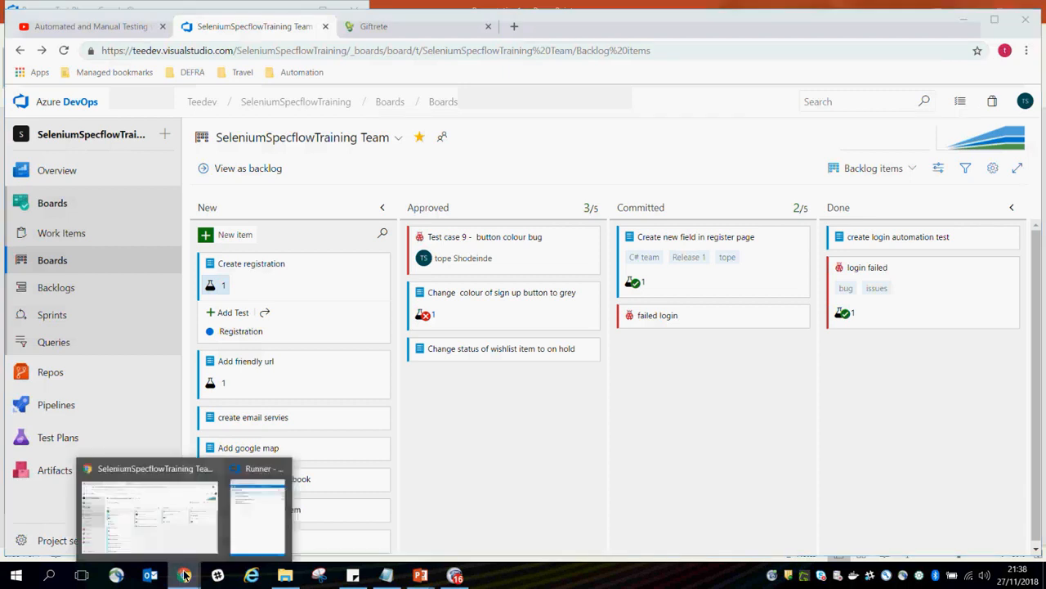
{"action": "left_click", "coordinate": [258, 533]}
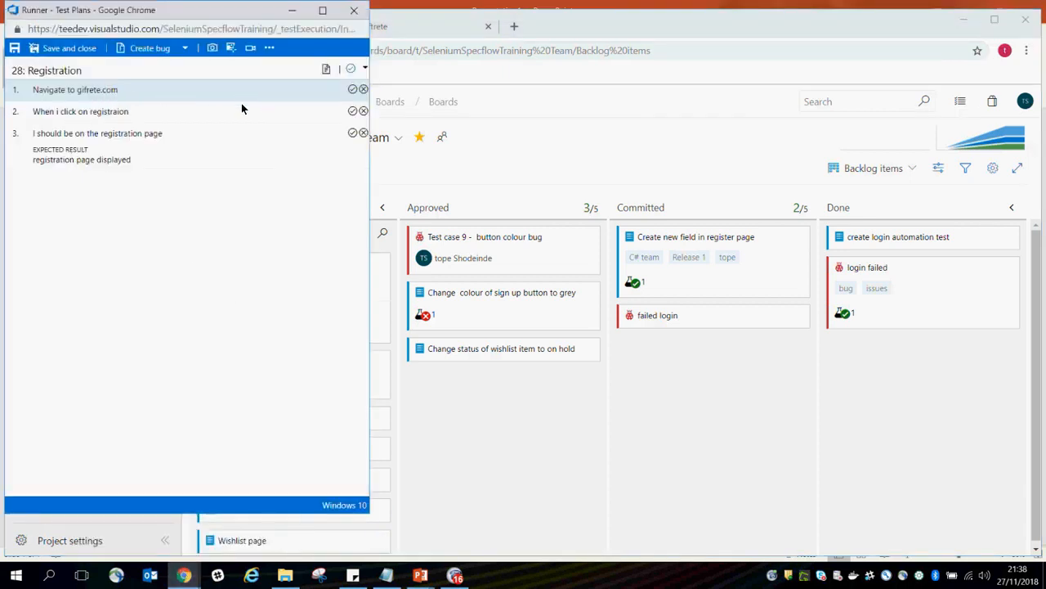
Mark the first two test steps, "Navigate to gifrete.com" and "When i click on registraion", as passed.
{"action": "left_click", "coordinate": [353, 89]}
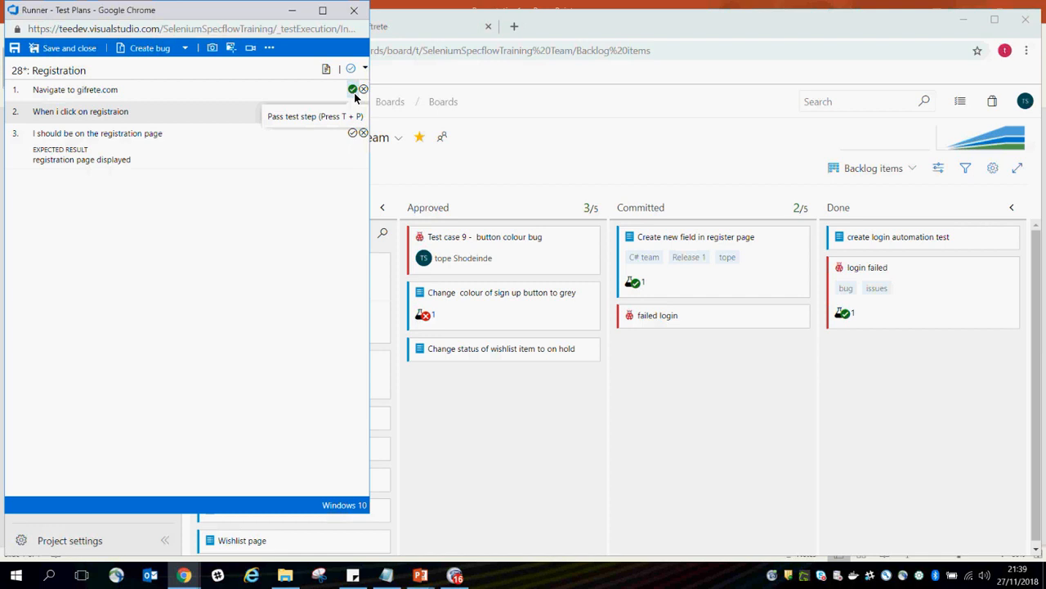
{"action": "left_click", "coordinate": [352, 90]}
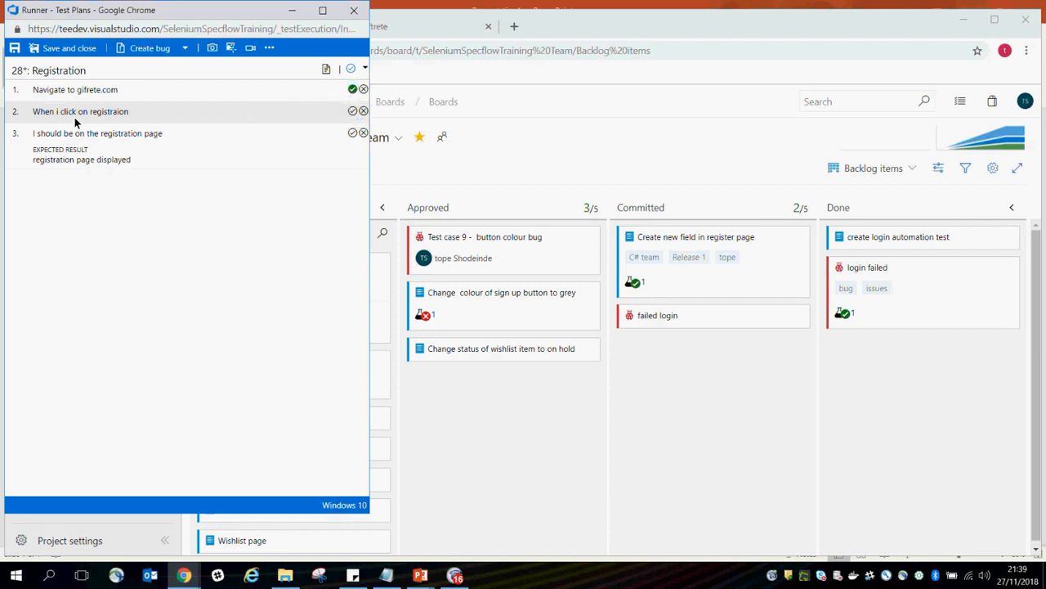
{"action": "left_click", "coordinate": [352, 111]}
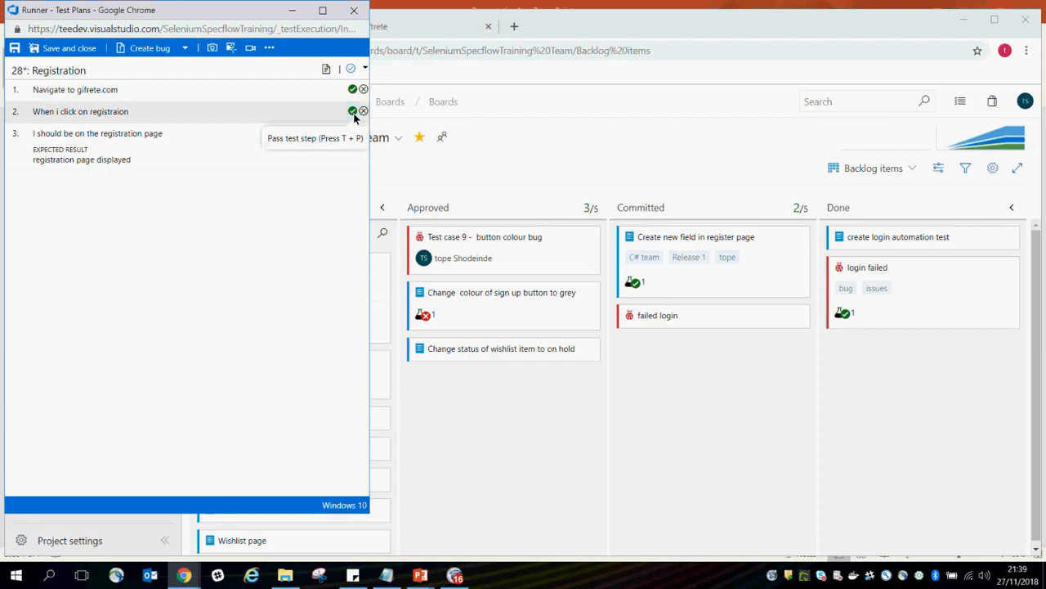
Mark the third test step, "I should be on the registration page", as failed with the comment "registration page not showing".
{"action": "left_click", "coordinate": [353, 112]}
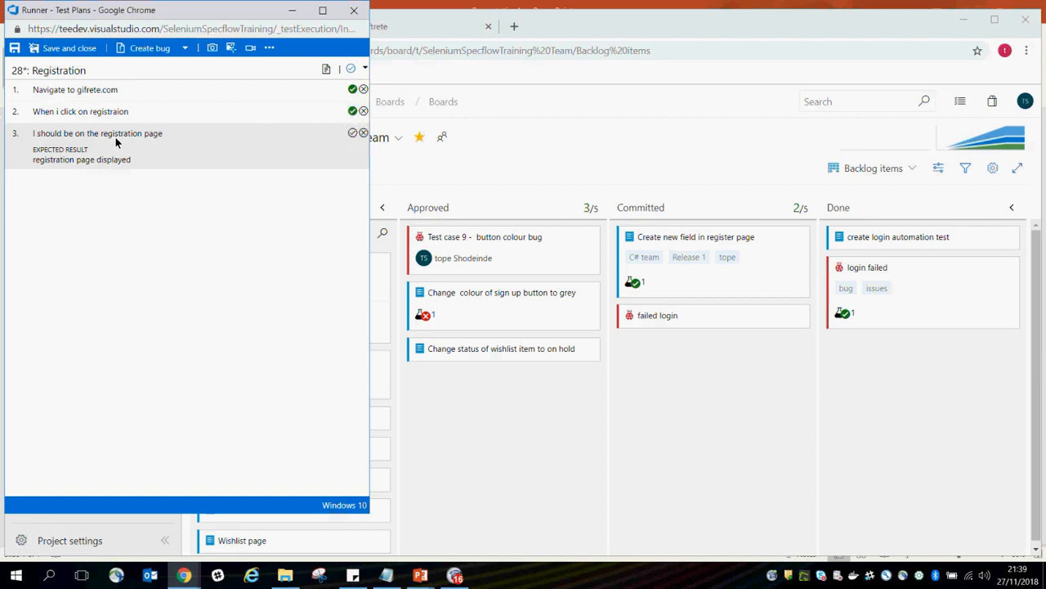
{"action": "left_click", "coordinate": [353, 133]}
{"action": "left_click", "coordinate": [364, 133]}
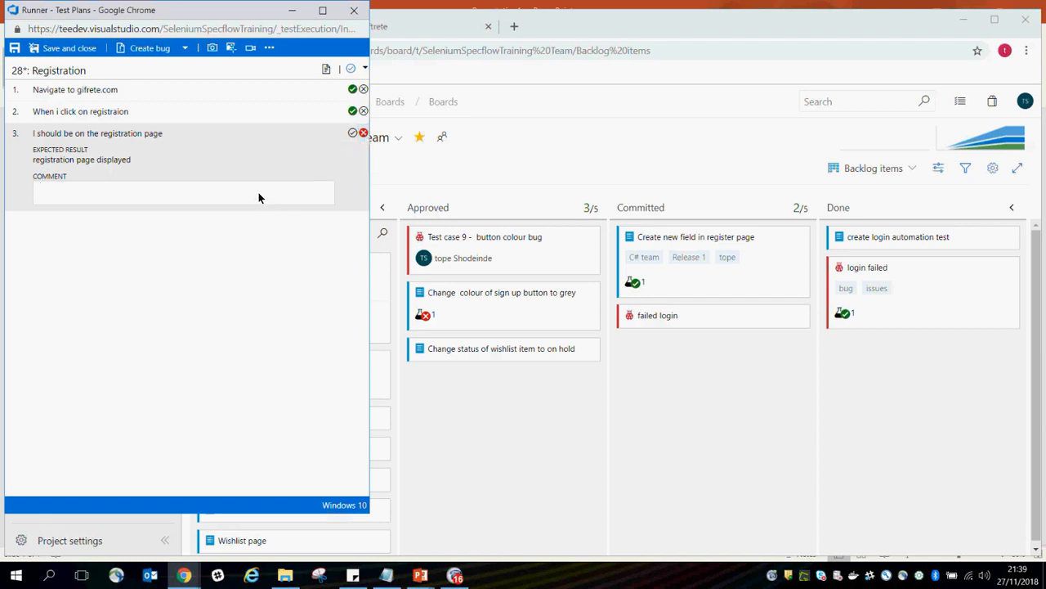
{"action": "type", "text": "registration page nohowing"}
Create a bug from the Registration test run and enlarge the new bug form.
{"action": "left_click", "coordinate": [150, 49]}
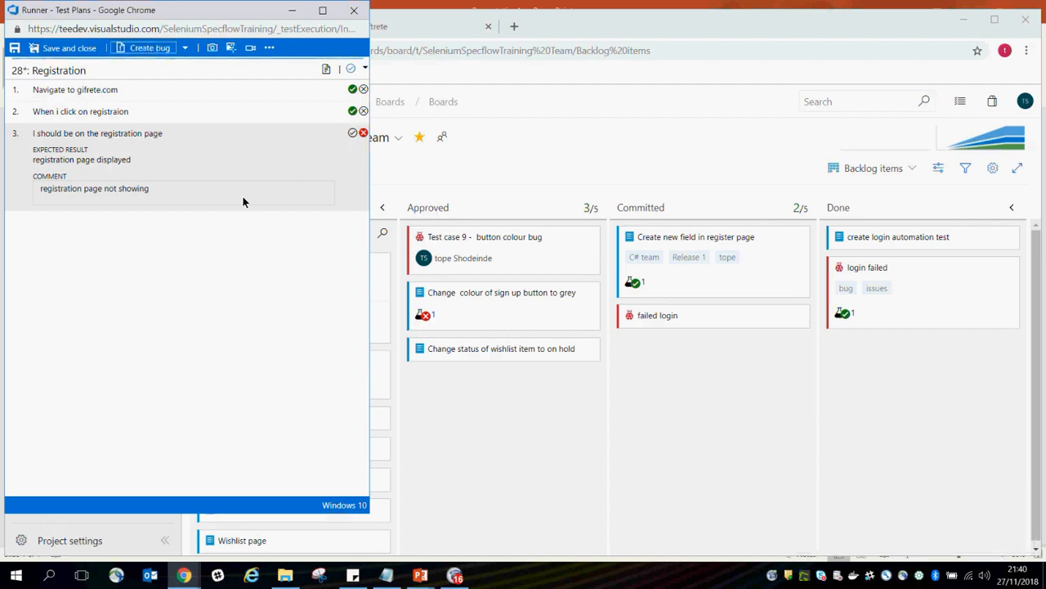
{"action": "left_click", "coordinate": [155, 48]}
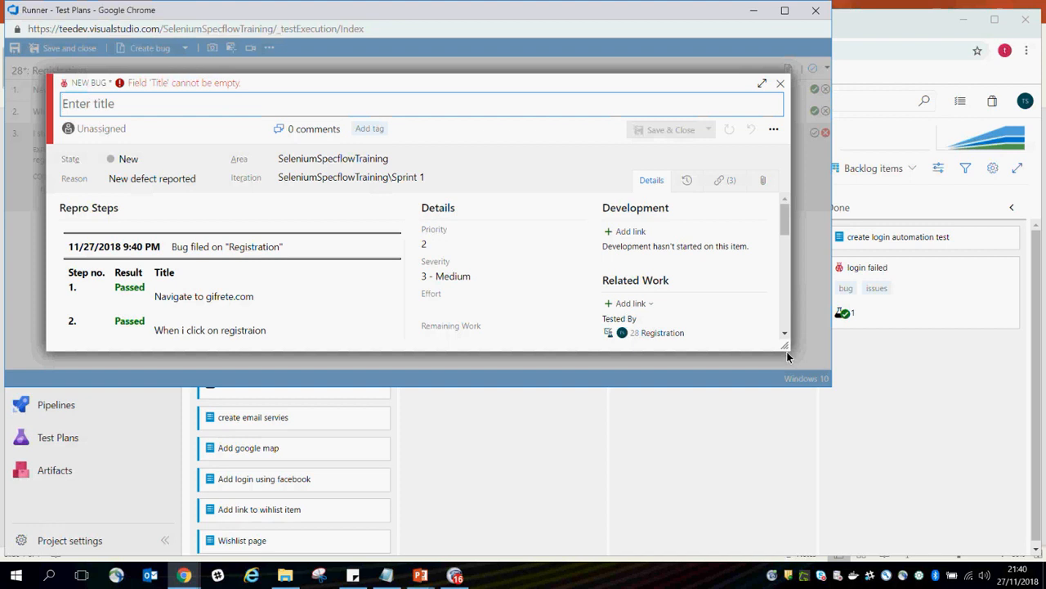
{"action": "left_click_drag", "start_coordinate": [786, 351], "coordinate": [825, 381]}
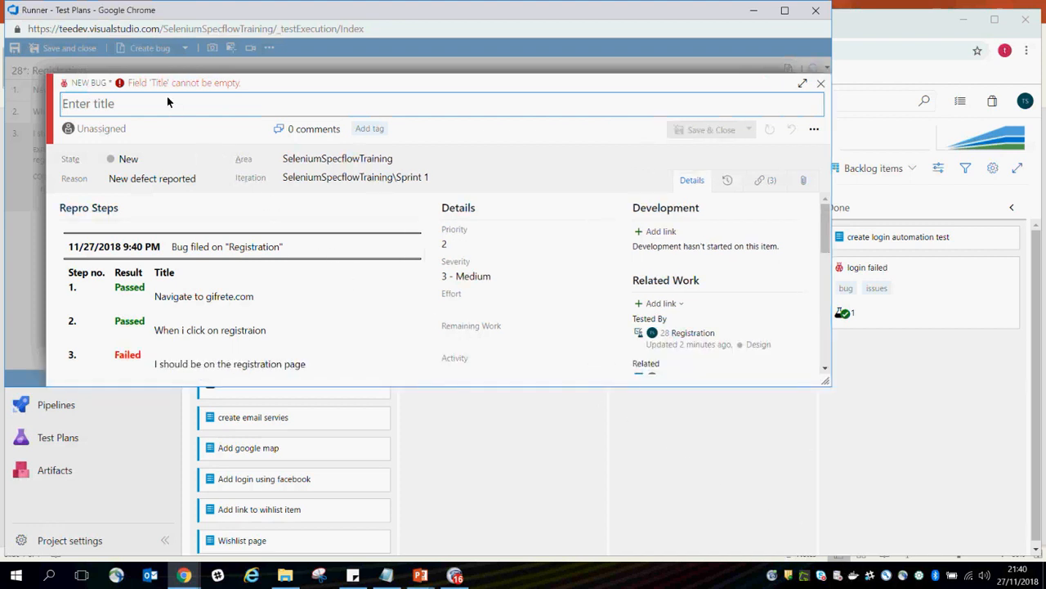
{"action": "type", "text": "Failed registrat"}
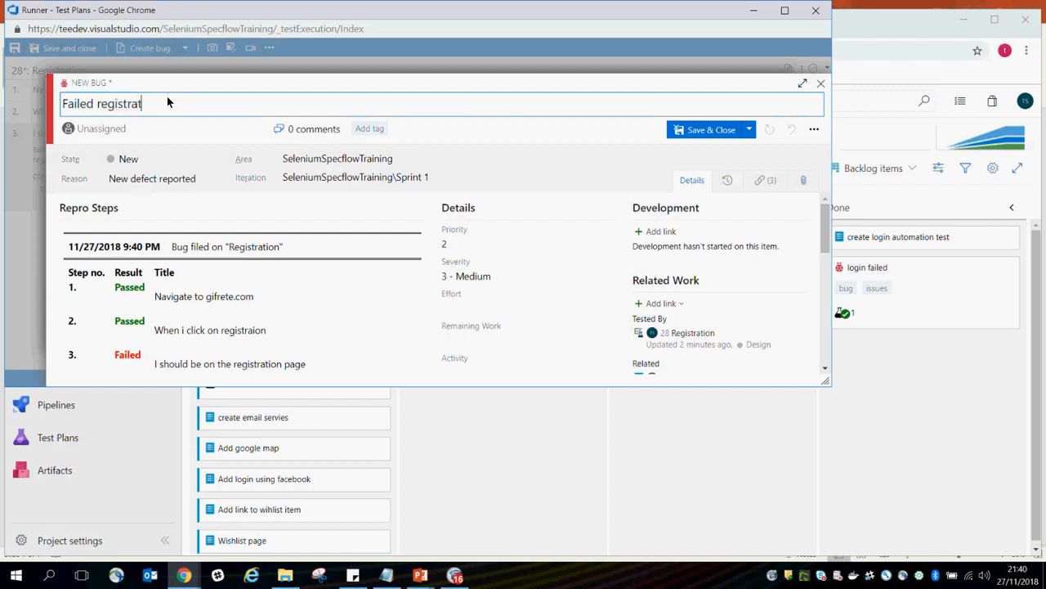
{"action": "type", "text": "ion page"}
{"action": "key", "text": "BackSpace"}
{"action": "key", "text": "BackSpace"}
{"action": "key", "text": "BackSpace"}
{"action": "key", "text": "BackSpace"}
{"action": "key", "text": "BackSpace"}
{"action": "key", "text": "BackSpace"}
{"action": "key", "text": "BackSpace"}
{"action": "key", "text": "BackSpace"}
{"action": "key", "text": "BackSpace"}
{"action": "key", "text": "BackSpace"}
{"action": "key", "text": "BackSpace"}
{"action": "key", "text": "BackSpace"}
{"action": "key", "text": "BackSpace"}
{"action": "key", "text": "BackSpace"}
{"action": "key", "text": "BackSpace"}
{"action": "key", "text": "BackSpace"}
{"action": "key", "text": "BackSpace"}
{"action": "key", "text": "BackSpace"}
{"action": "key", "text": "BackSpace"}
{"action": "key", "text": "BackSpace"}
{"action": "key", "text": "BackSpace"}
{"action": "key", "text": "BackSpace"}
{"action": "key", "text": "BackSpace"}
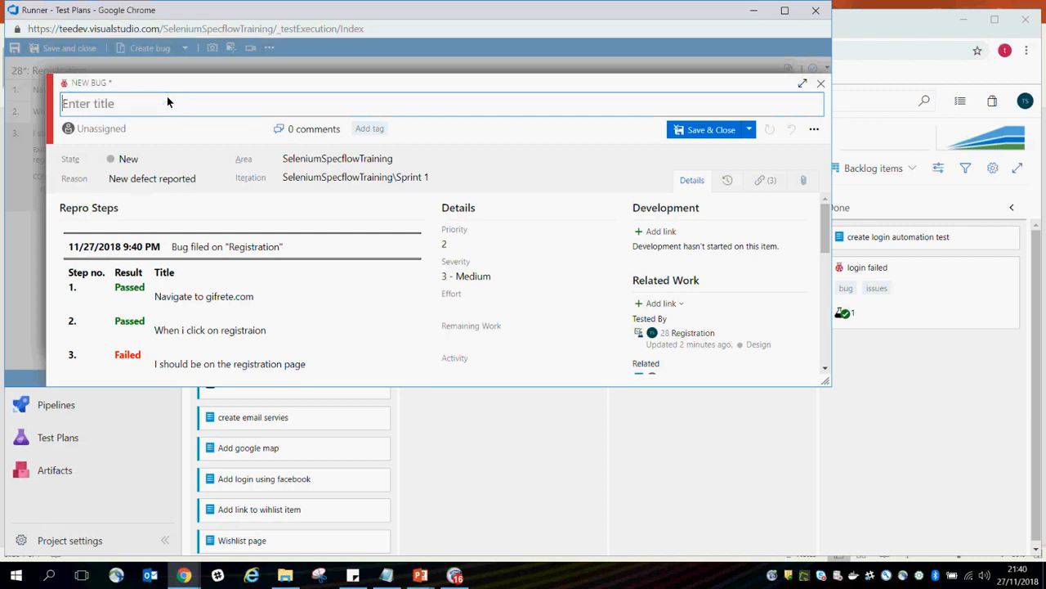
Title the bug "Registration page failed to open" and tag it "white team", "c#" and "release 1".
{"action": "type", "text": "Registration page f"}
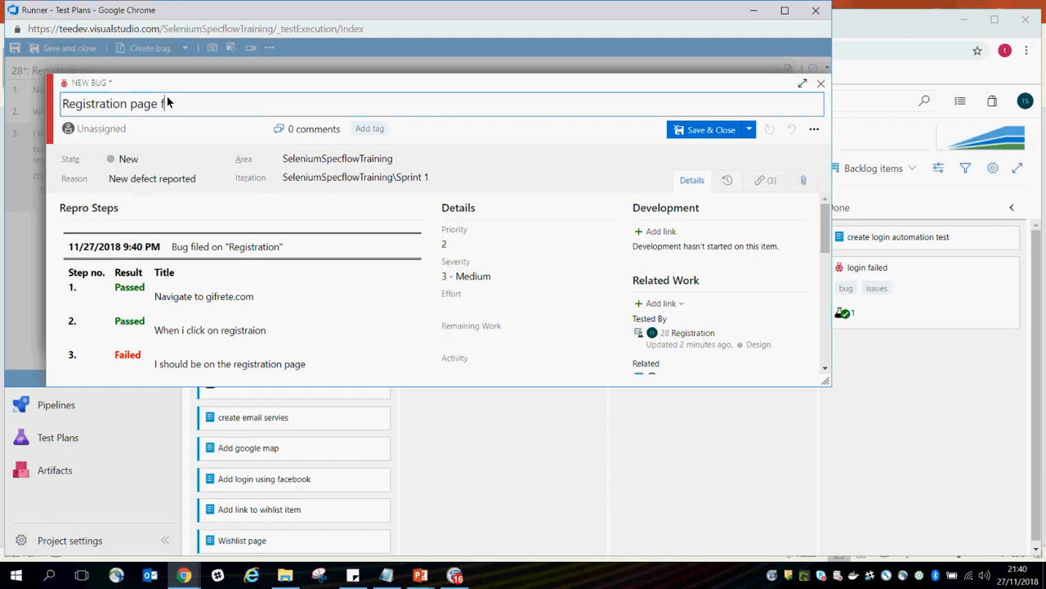
{"action": "type", "text": "ailed to open"}
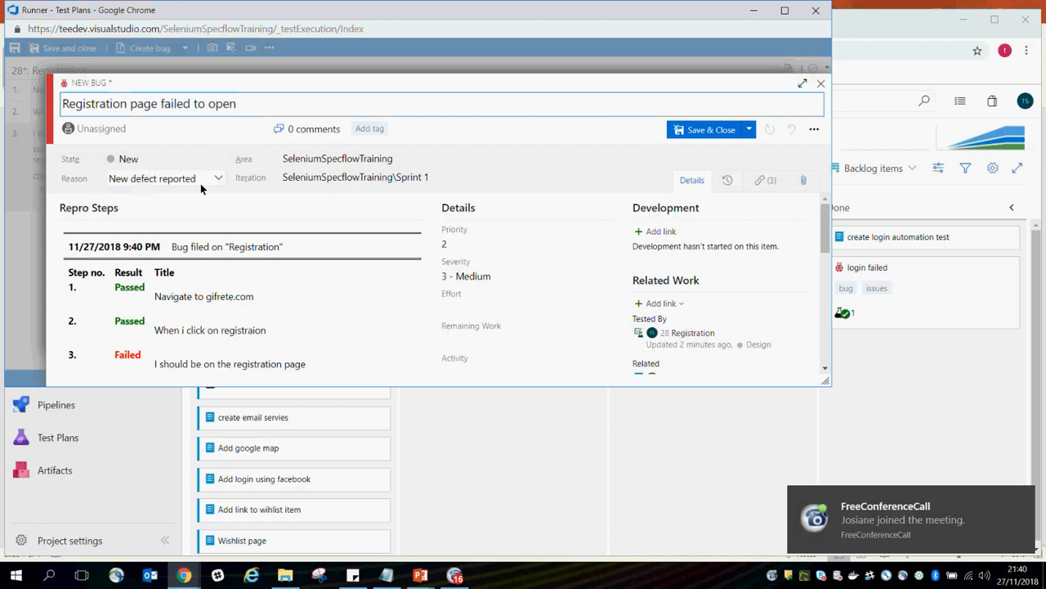
{"action": "left_click", "coordinate": [369, 128]}
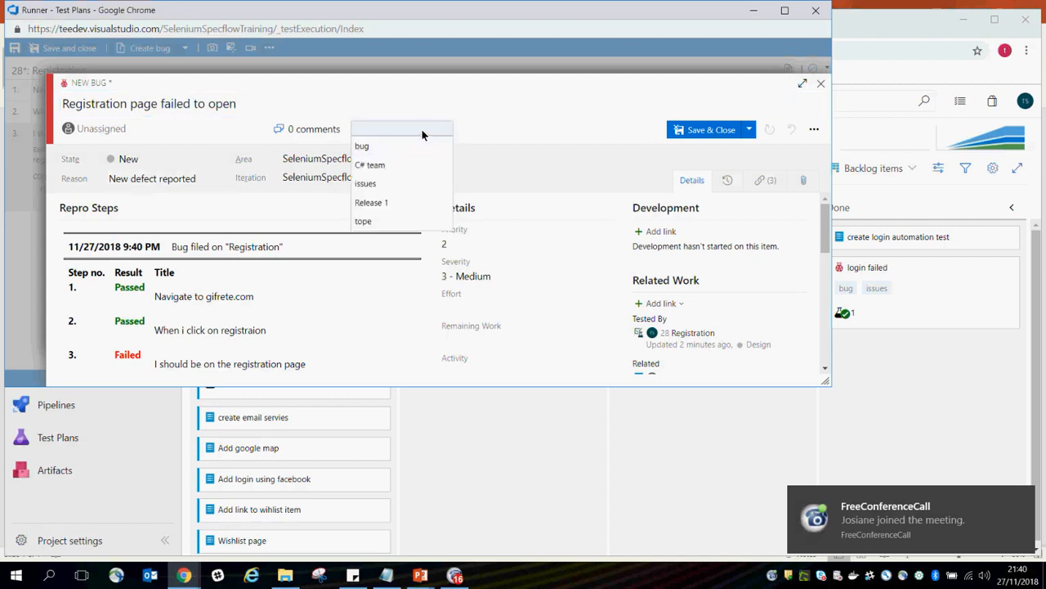
{"action": "left_click", "coordinate": [421, 128]}
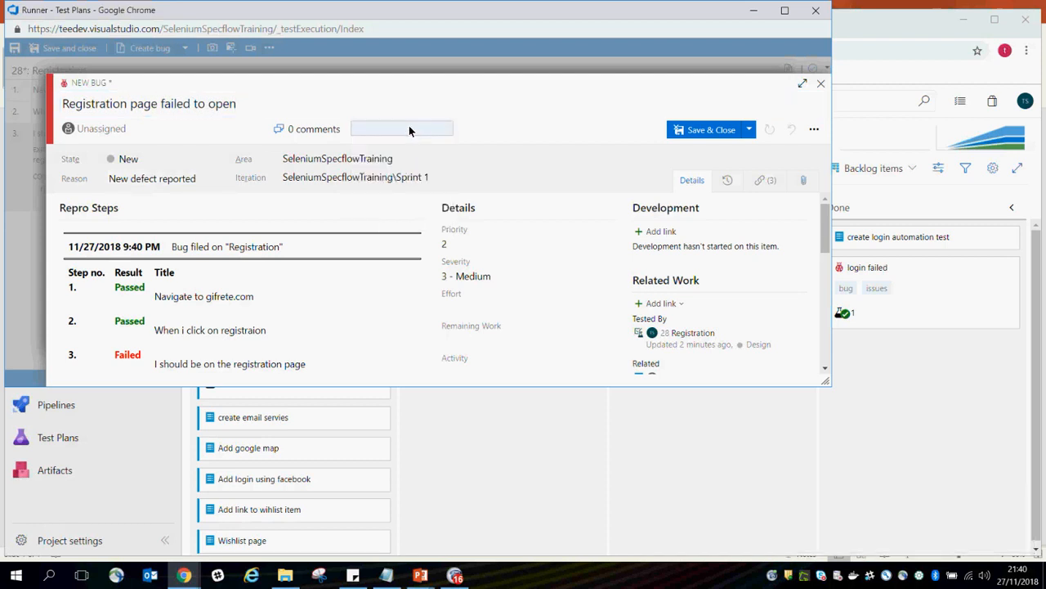
{"action": "type", "text": "white team"}
{"action": "key", "text": "Return"}
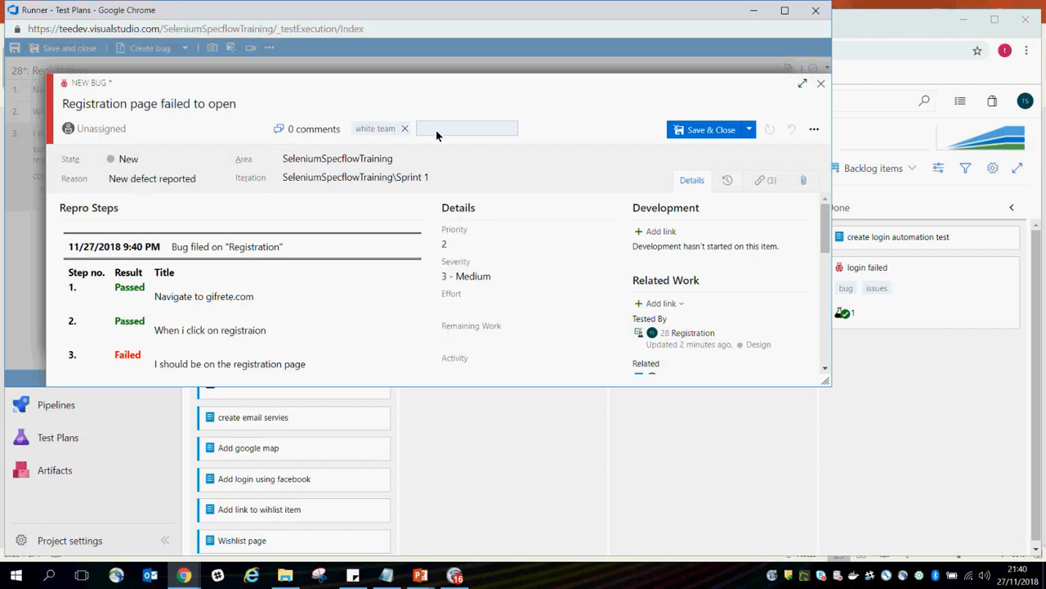
{"action": "type", "text": "c#"}
{"action": "key", "text": "Return"}
{"action": "left_click", "coordinate": [460, 129]}
{"action": "type", "text": "re"}
{"action": "type", "text": "g"}
{"action": "type", "text": "e"}
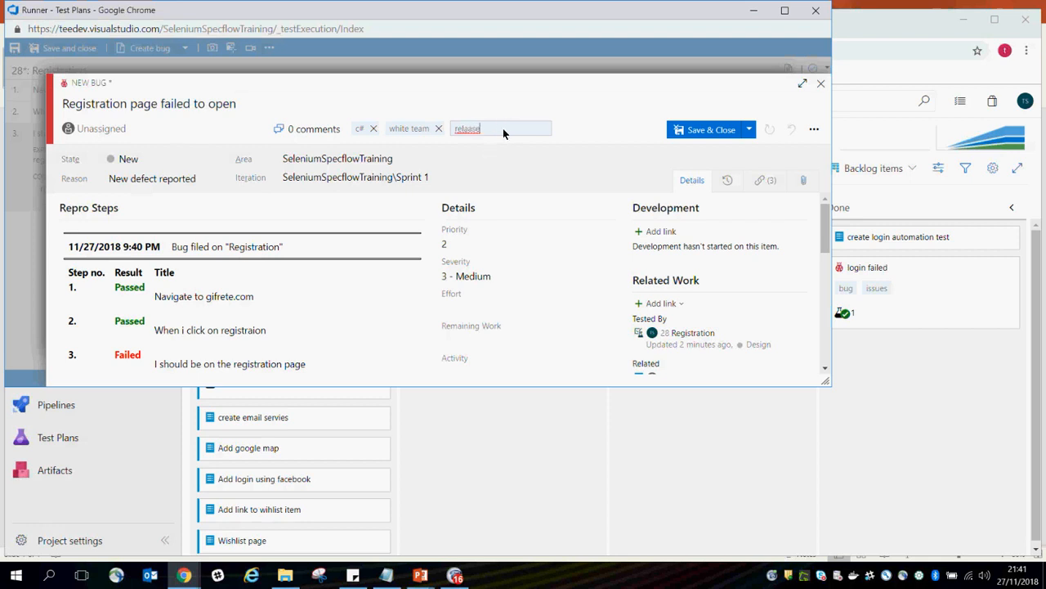
{"action": "type", "text": "ase 1"}
{"action": "double_click", "coordinate": [466, 130]}
{"action": "left_click", "coordinate": [571, 139]}
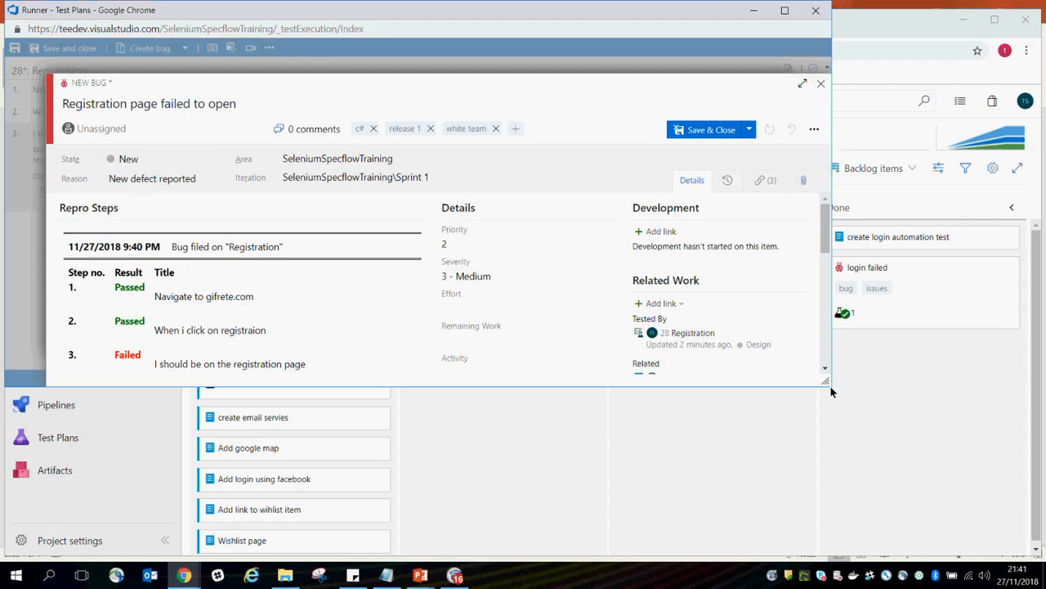
Enlarge the test runner window and review the failed step, expected result and comment in the bug's repro steps.
{"action": "left_click_drag", "start_coordinate": [831, 386], "coordinate": [884, 541]}
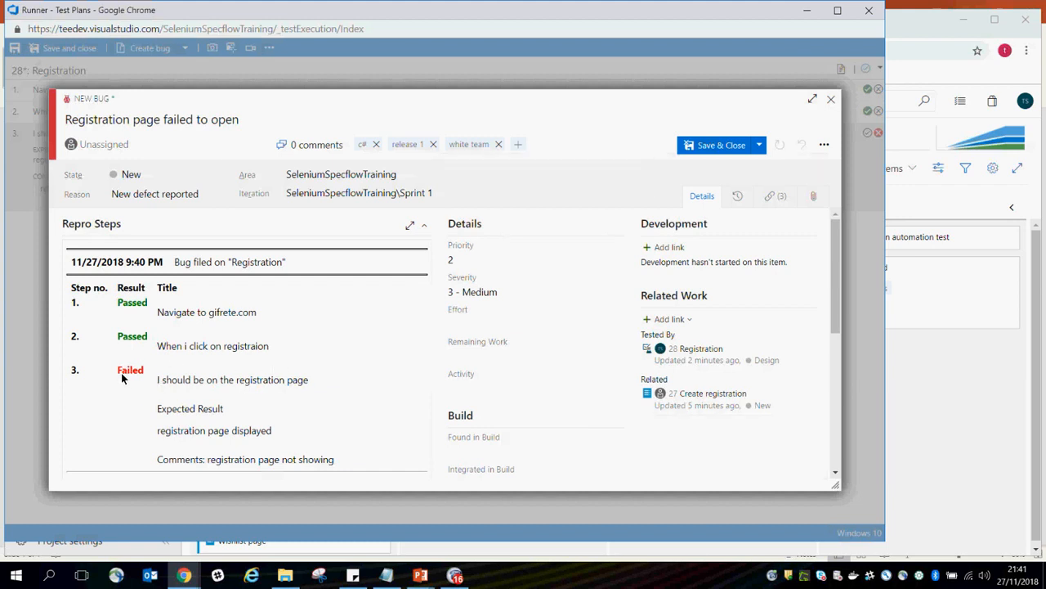
{"action": "left_click_drag", "start_coordinate": [155, 380], "coordinate": [310, 392]}
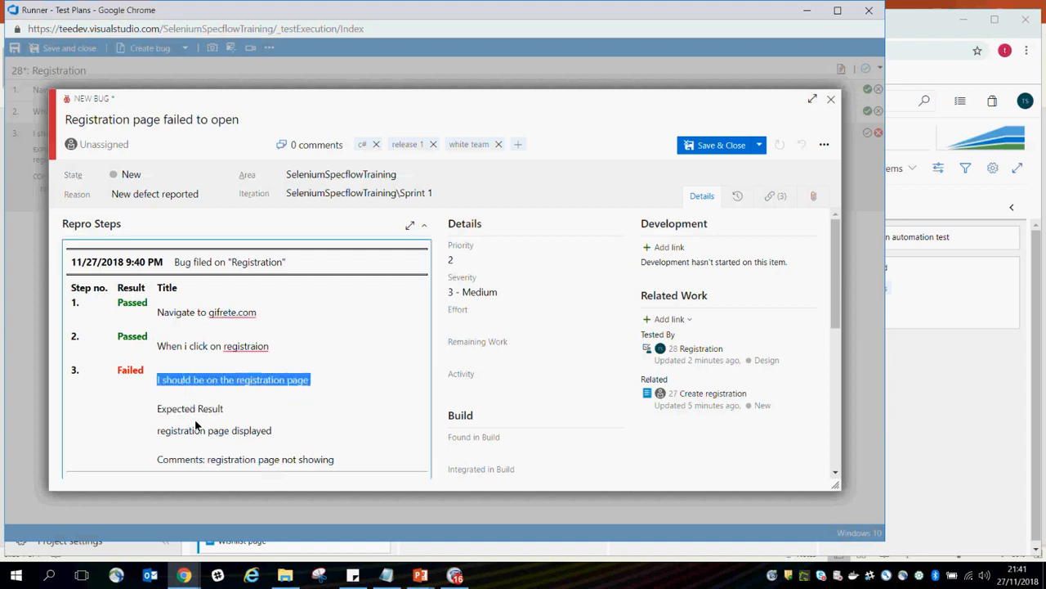
{"action": "left_click_drag", "start_coordinate": [188, 436], "coordinate": [269, 434]}
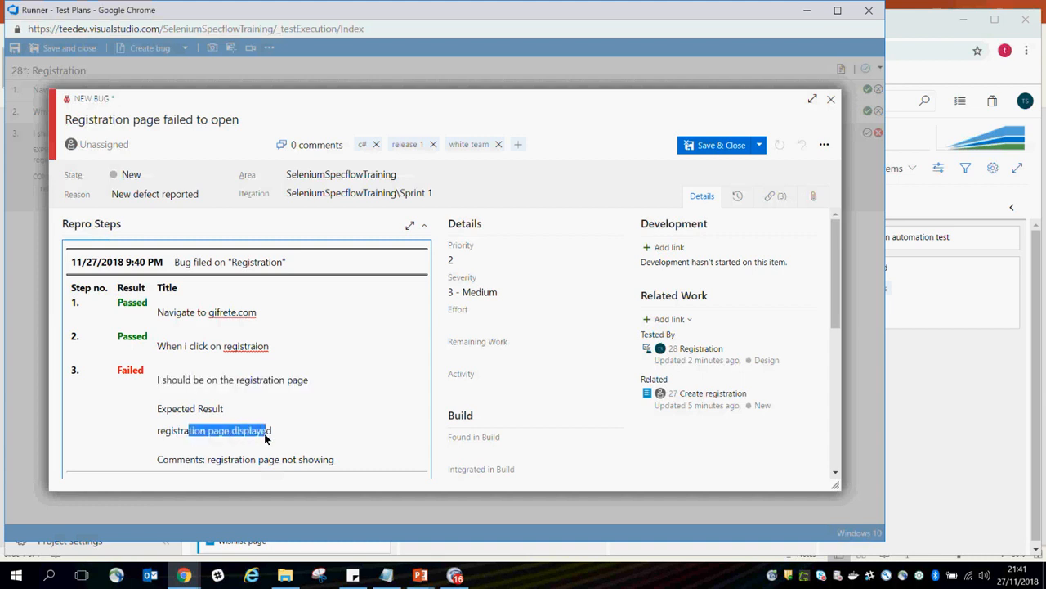
{"action": "left_click", "coordinate": [278, 440]}
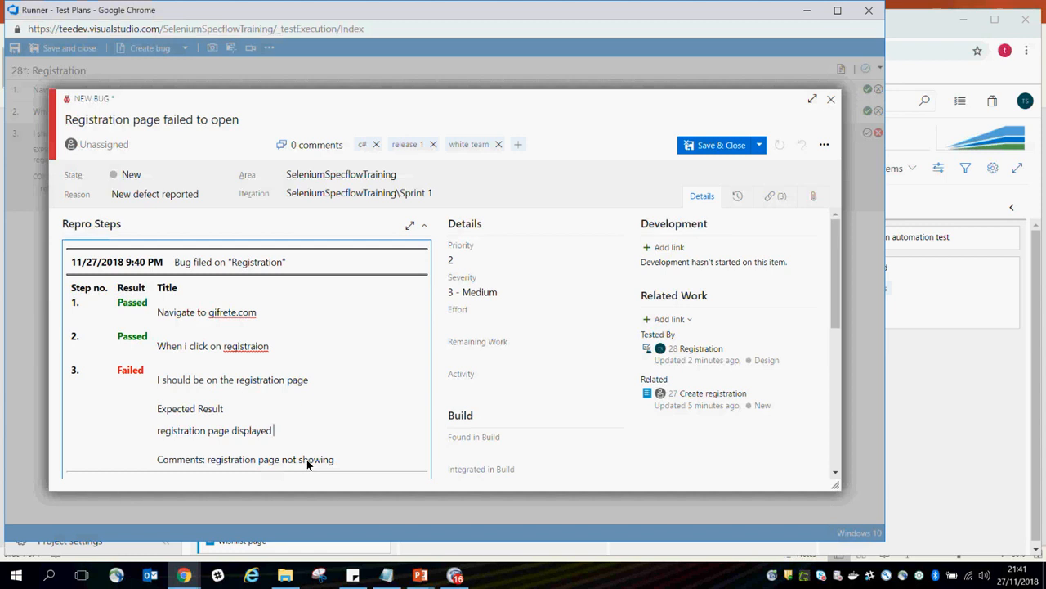
{"action": "scroll", "coordinate": [303, 421], "scroll_direction": "down", "scroll_amount": 2}
{"action": "scroll", "coordinate": [304, 420], "scroll_direction": "up", "scroll_amount": 2}
Set up a related-work link from the bug to an existing item, using type Predecessor and Test Case 1: Login.
{"action": "left_click", "coordinate": [691, 321]}
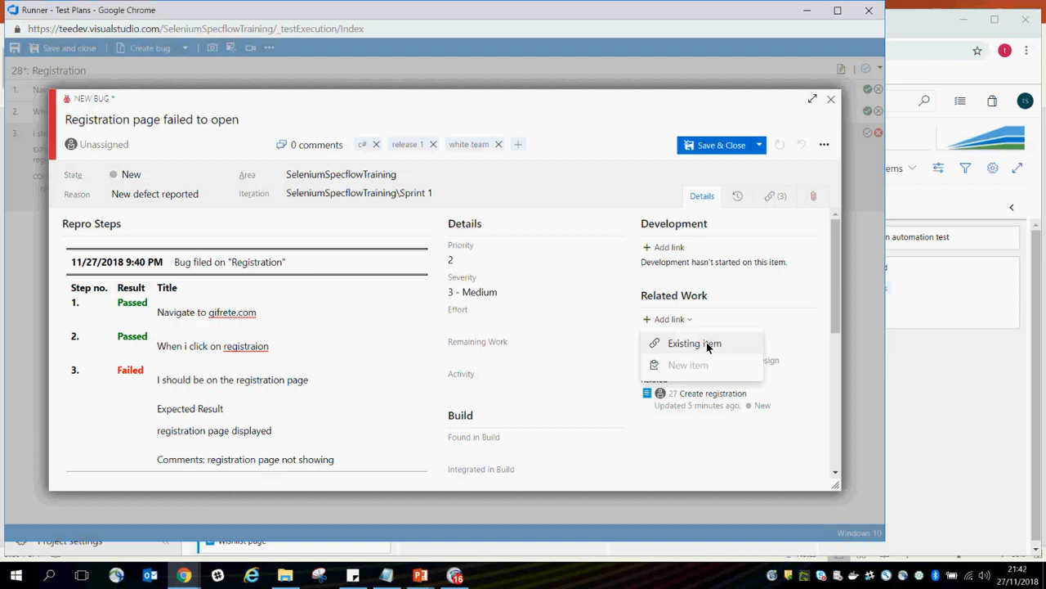
{"action": "left_click", "coordinate": [708, 345]}
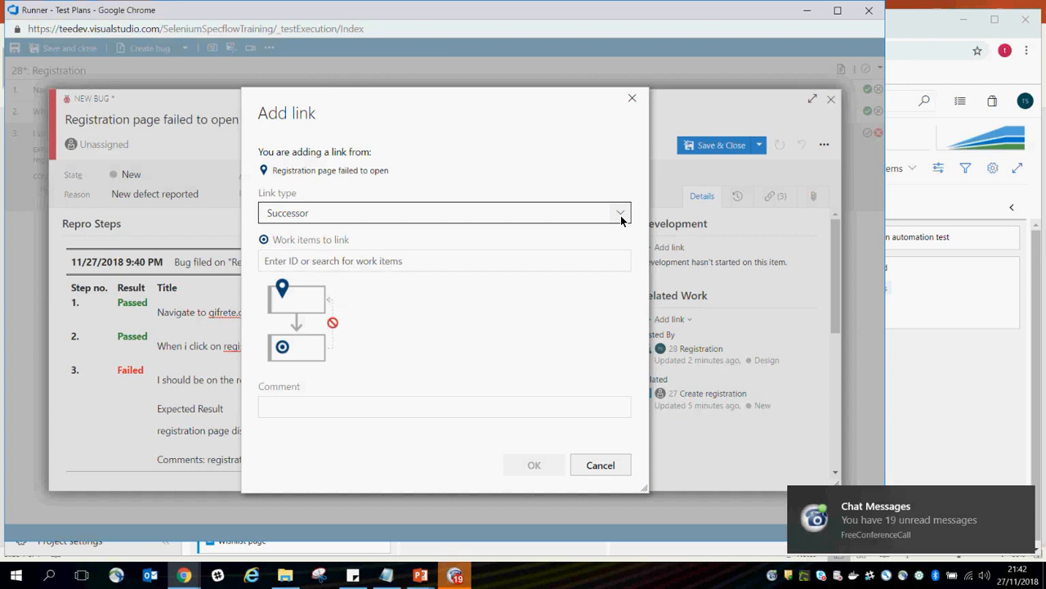
{"action": "left_click", "coordinate": [620, 215]}
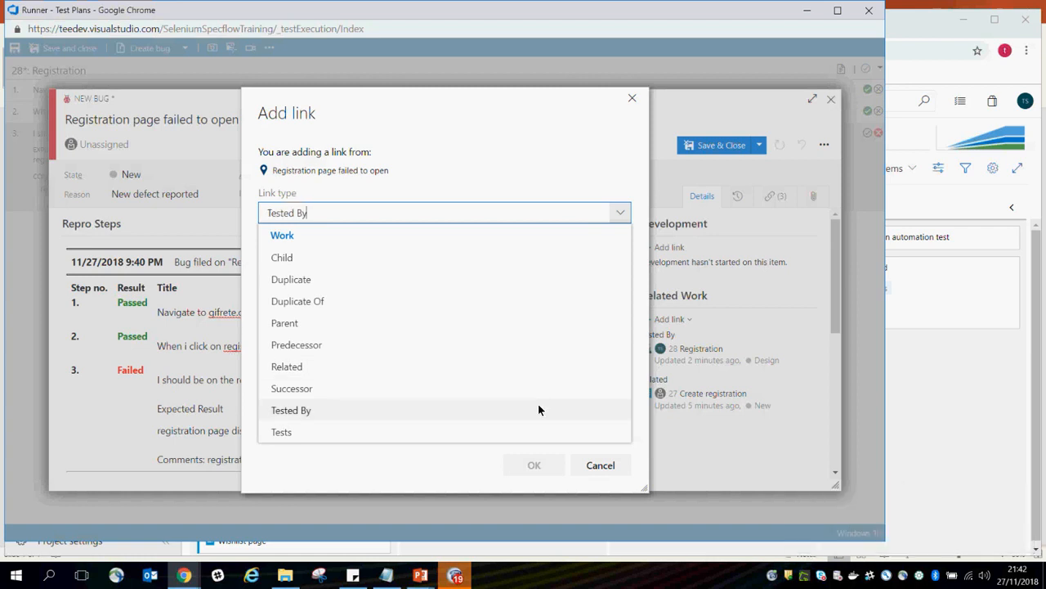
{"action": "left_click", "coordinate": [502, 351]}
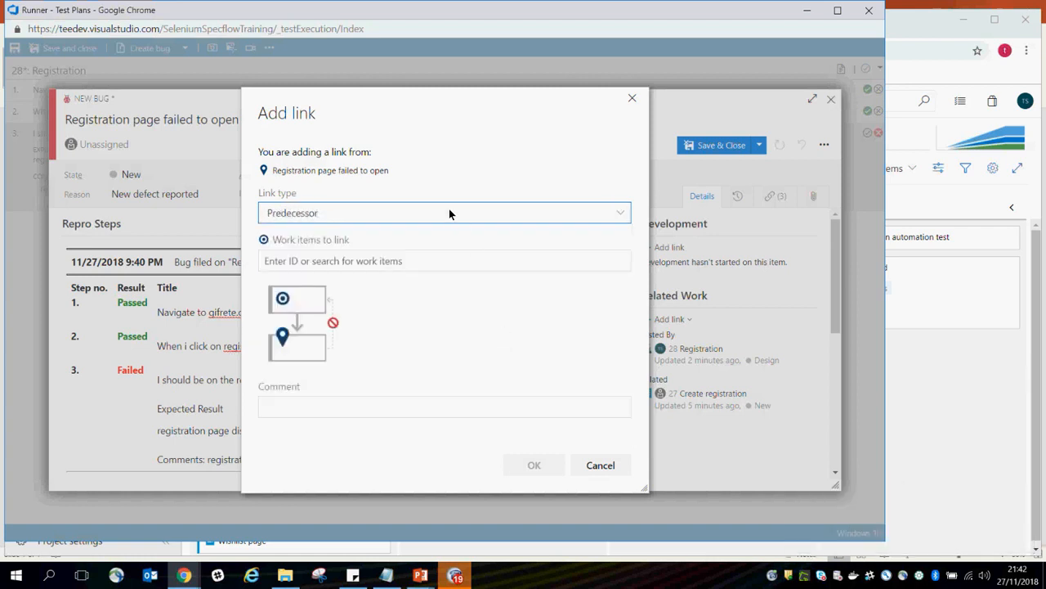
{"action": "left_click", "coordinate": [480, 258]}
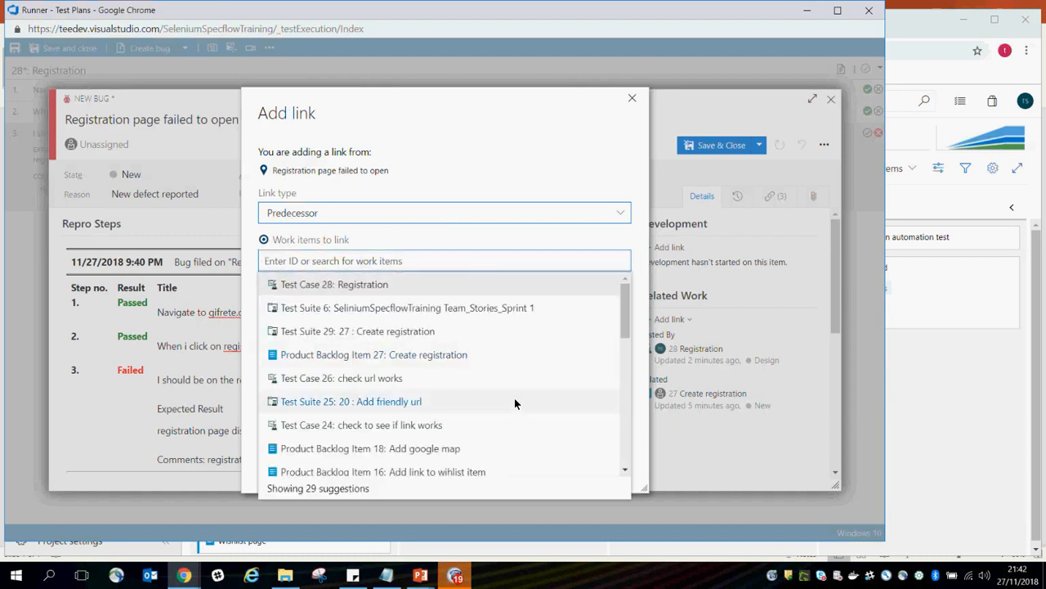
{"action": "scroll", "coordinate": [514, 397], "scroll_direction": "down", "scroll_amount": 3}
{"action": "scroll", "coordinate": [515, 397], "scroll_direction": "down", "scroll_amount": 5}
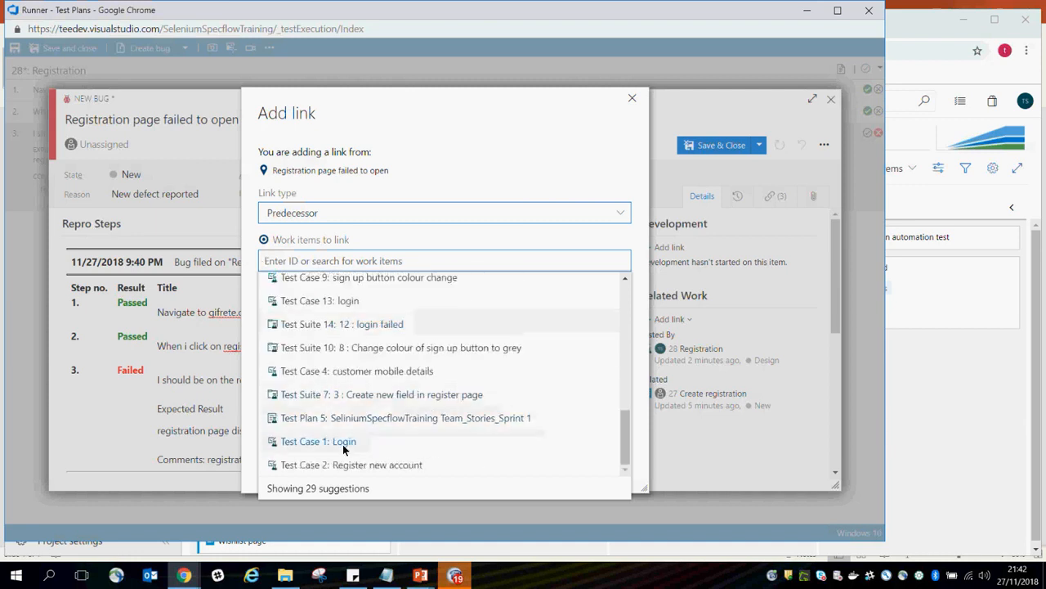
{"action": "left_click", "coordinate": [343, 441]}
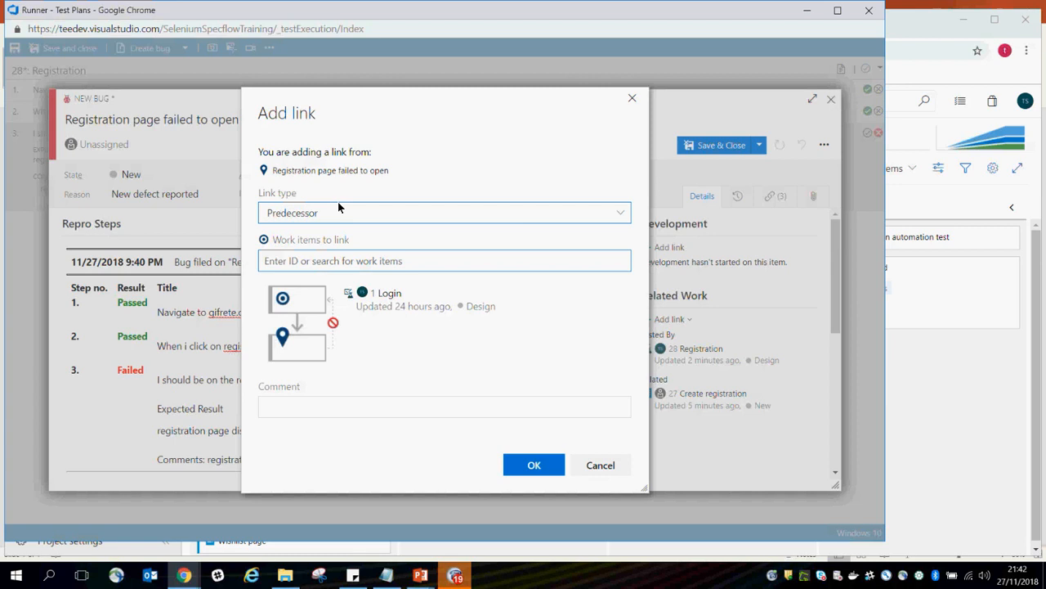
{"action": "left_click", "coordinate": [374, 260]}
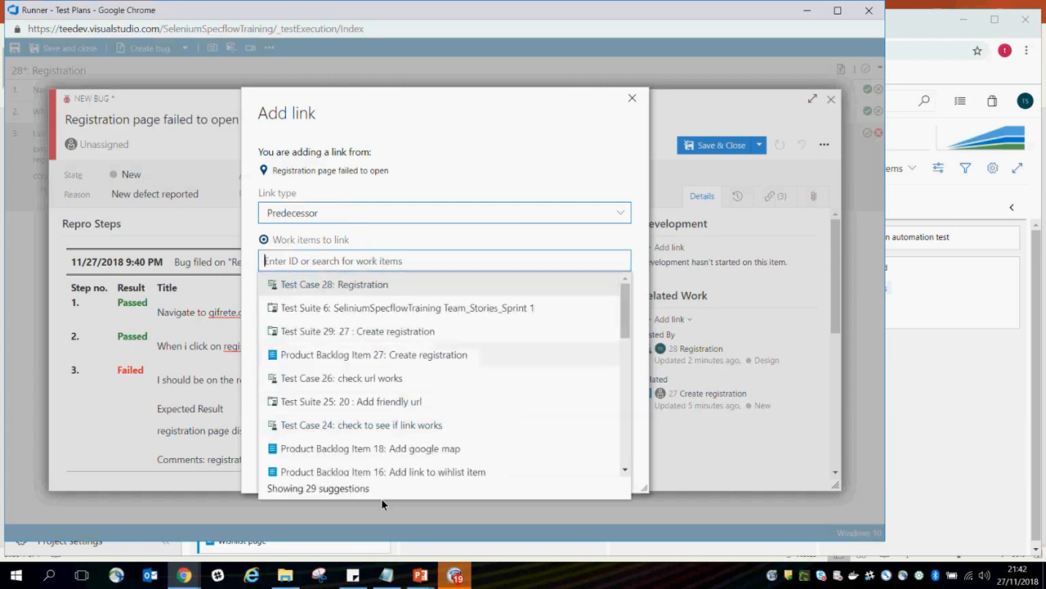
{"action": "left_click_drag", "start_coordinate": [621, 320], "coordinate": [622, 418]}
{"action": "left_click", "coordinate": [337, 423]}
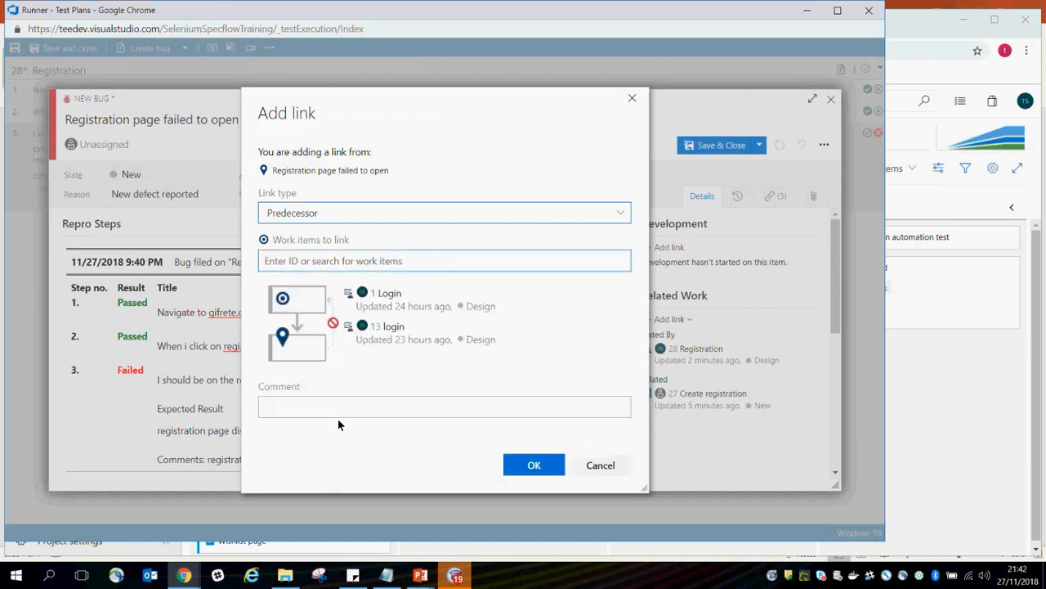
{"action": "left_click", "coordinate": [612, 324]}
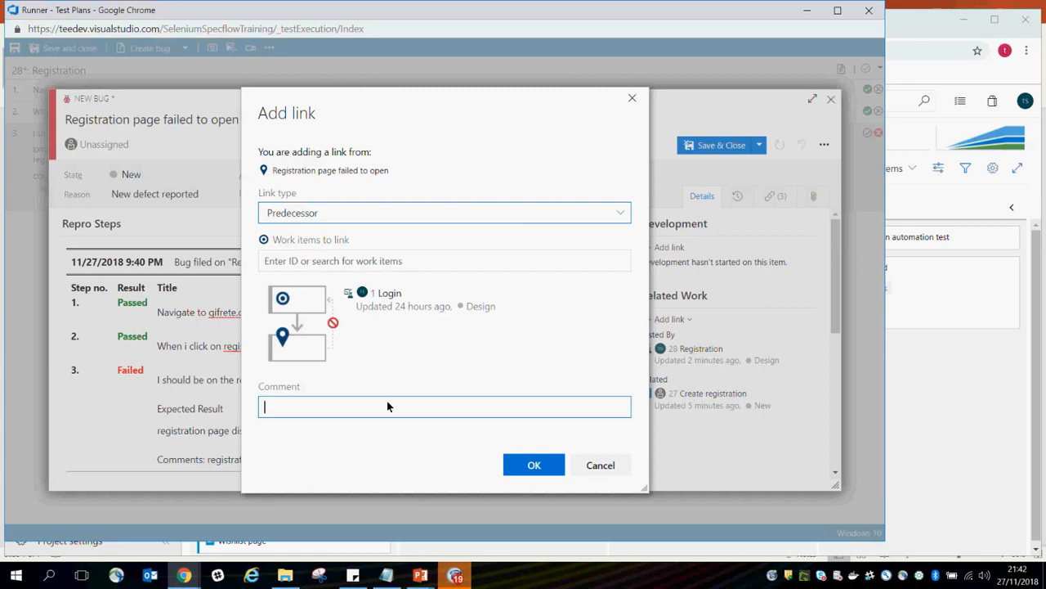
Add the link with the comment "could not register due to the registration not loading", then save and close the bug.
{"action": "type", "text": "could not register due to the"}
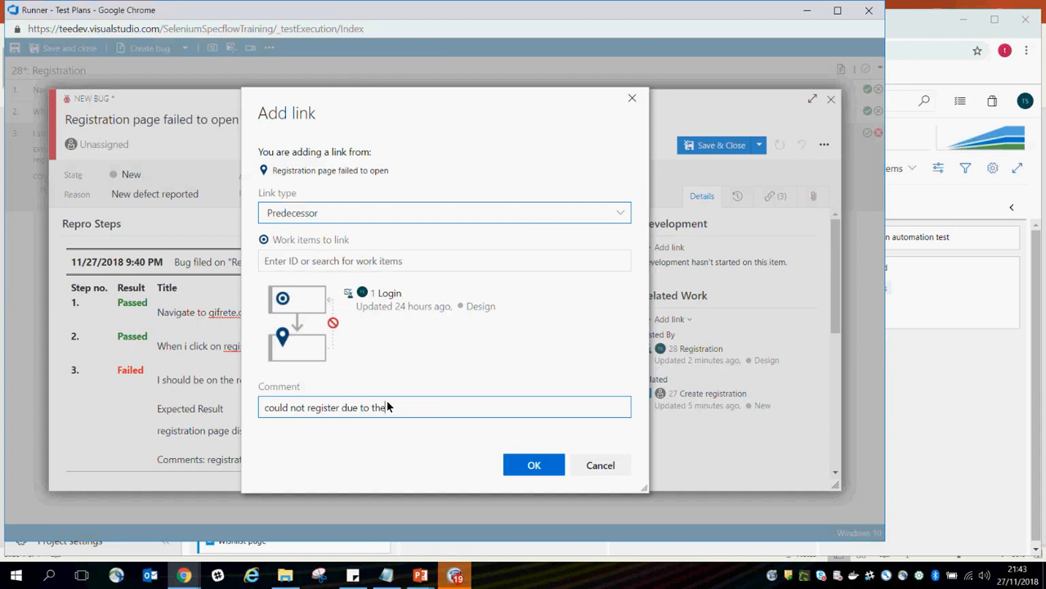
{"action": "type", "text": " registration not lo"}
{"action": "type", "text": "ading"}
{"action": "left_click", "coordinate": [534, 464]}
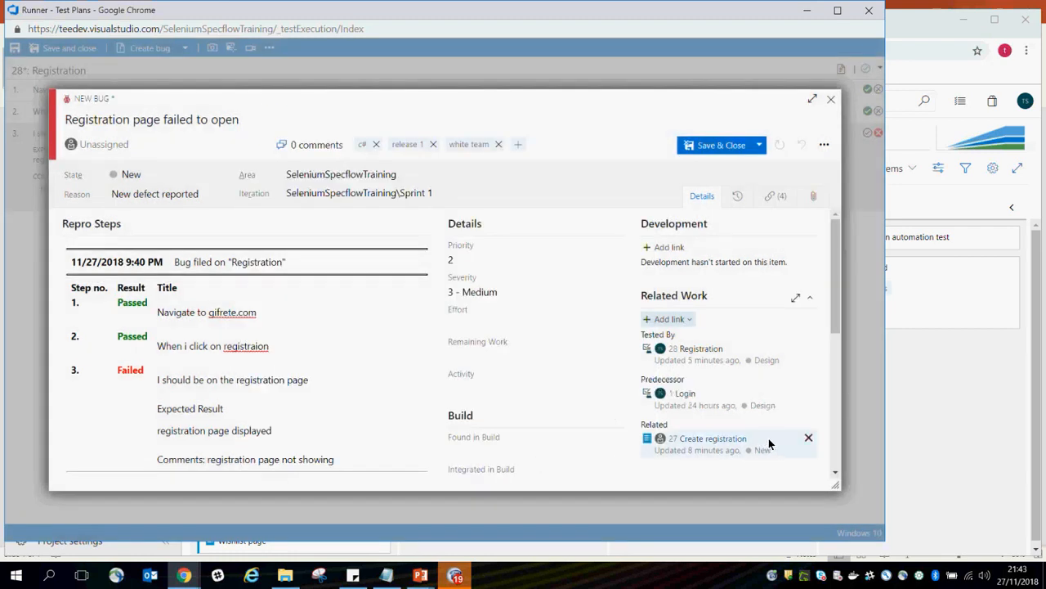
{"action": "left_click", "coordinate": [715, 146]}
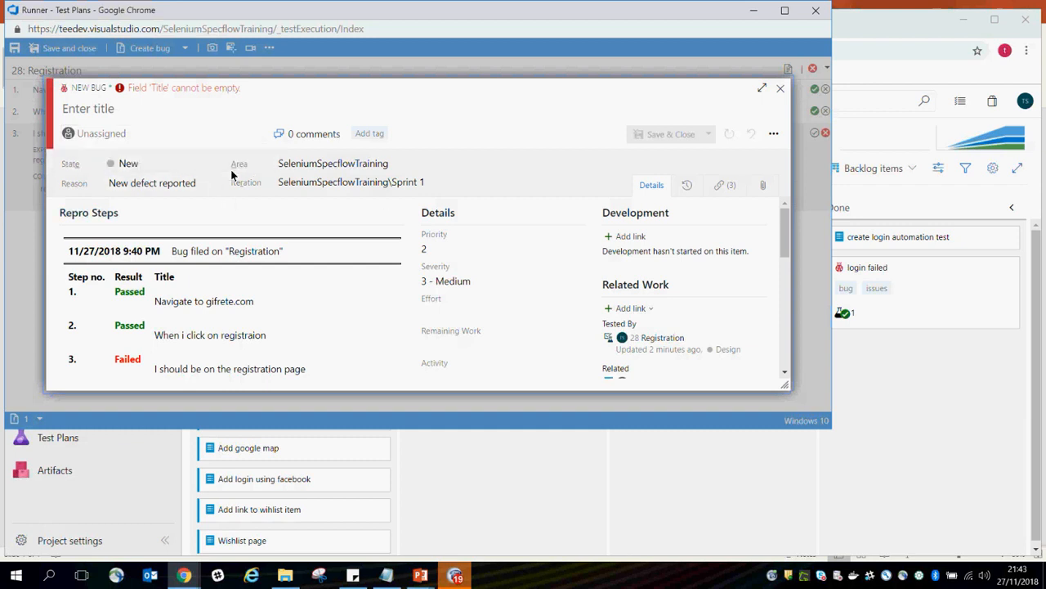
Assign the second, untitled new bug to the listed team member.
{"action": "left_click", "coordinate": [258, 134]}
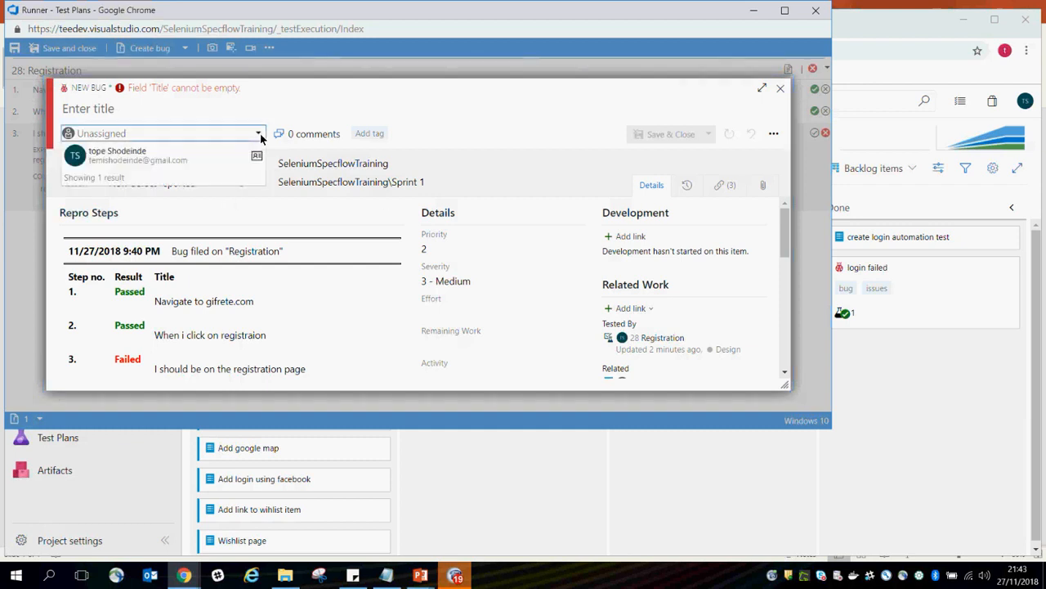
{"action": "left_click", "coordinate": [209, 153]}
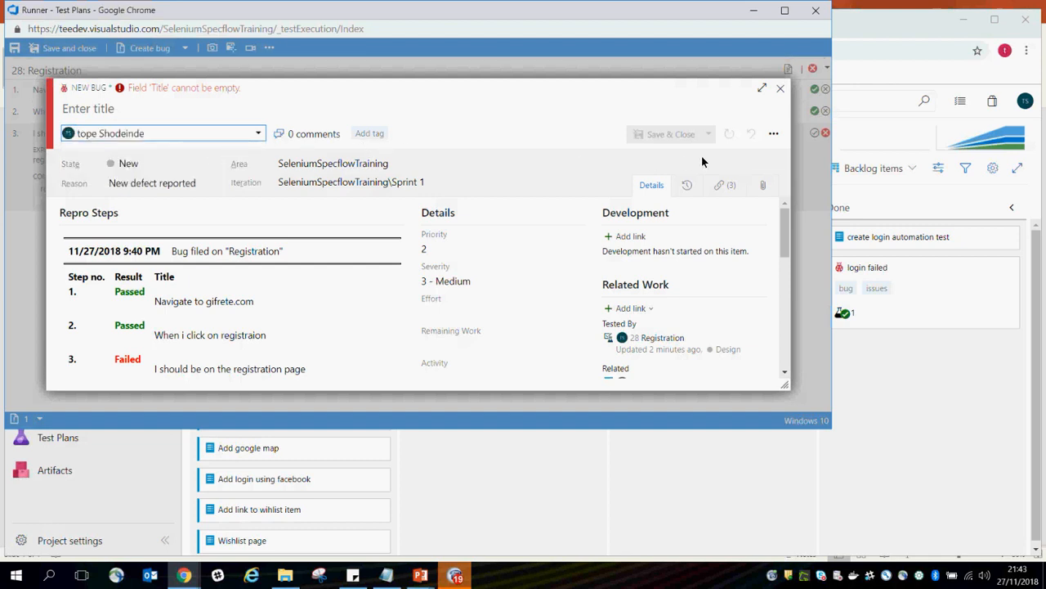
{"action": "left_click", "coordinate": [118, 90]}
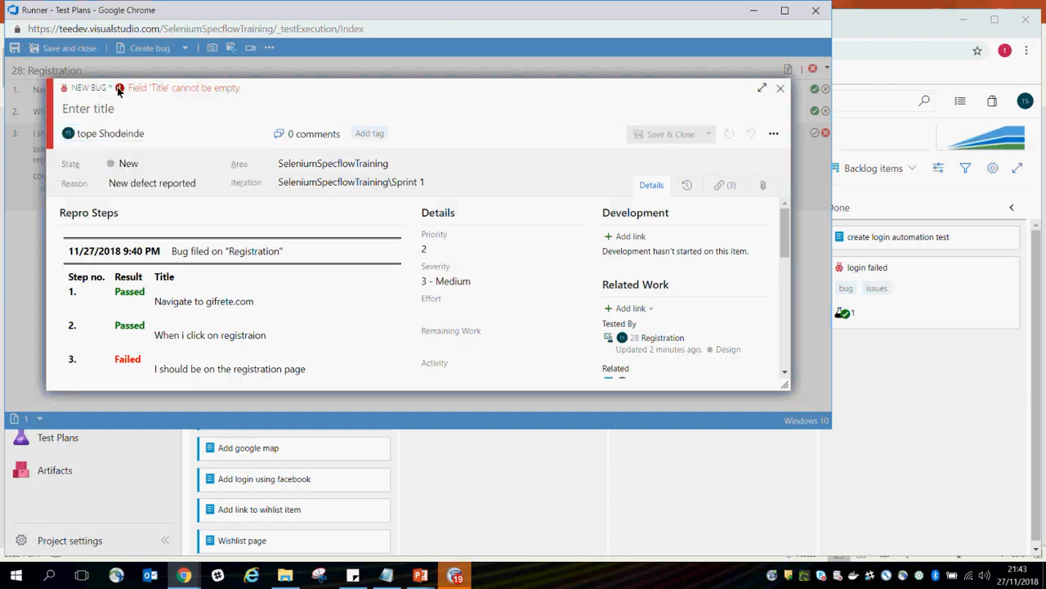
Title the assigned new bug "Failed registration page", correcting the spelling of "registration", then save and close it.
{"action": "scroll", "coordinate": [261, 224], "scroll_direction": "down", "scroll_amount": 1}
{"action": "scroll", "coordinate": [261, 224], "scroll_direction": "up", "scroll_amount": 1}
{"action": "scroll", "coordinate": [205, 206], "scroll_direction": "down", "scroll_amount": 5}
{"action": "scroll", "coordinate": [207, 207], "scroll_direction": "up", "scroll_amount": 3}
{"action": "scroll", "coordinate": [206, 207], "scroll_direction": "up", "scroll_amount": 2}
{"action": "left_click", "coordinate": [101, 112]}
{"action": "type", "text": "Failed te"}
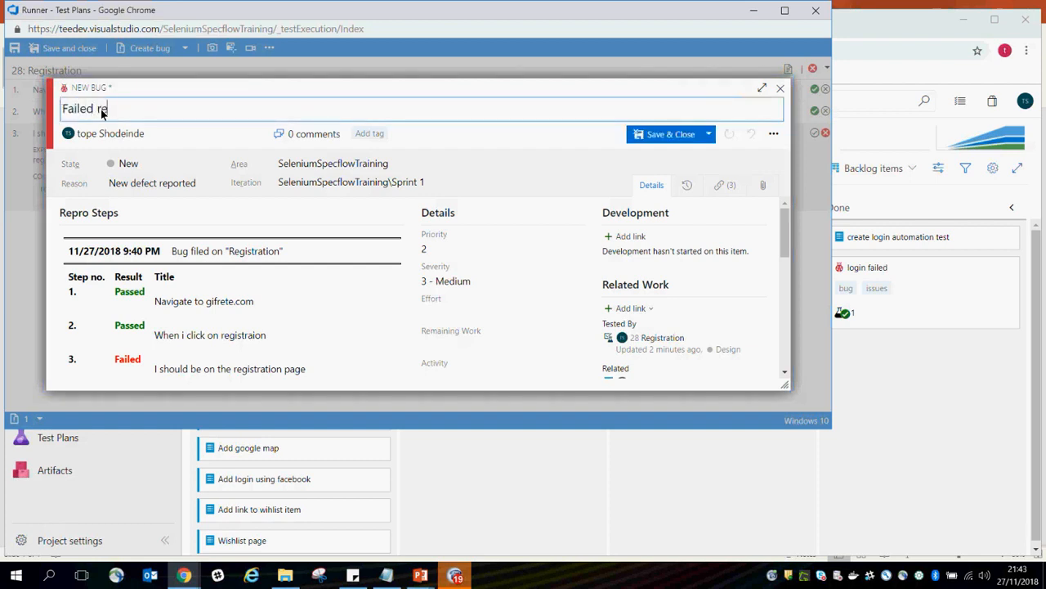
{"action": "type", "text": "gistrtion page"}
{"action": "right_click", "coordinate": [119, 112]}
{"action": "left_click", "coordinate": [155, 122]}
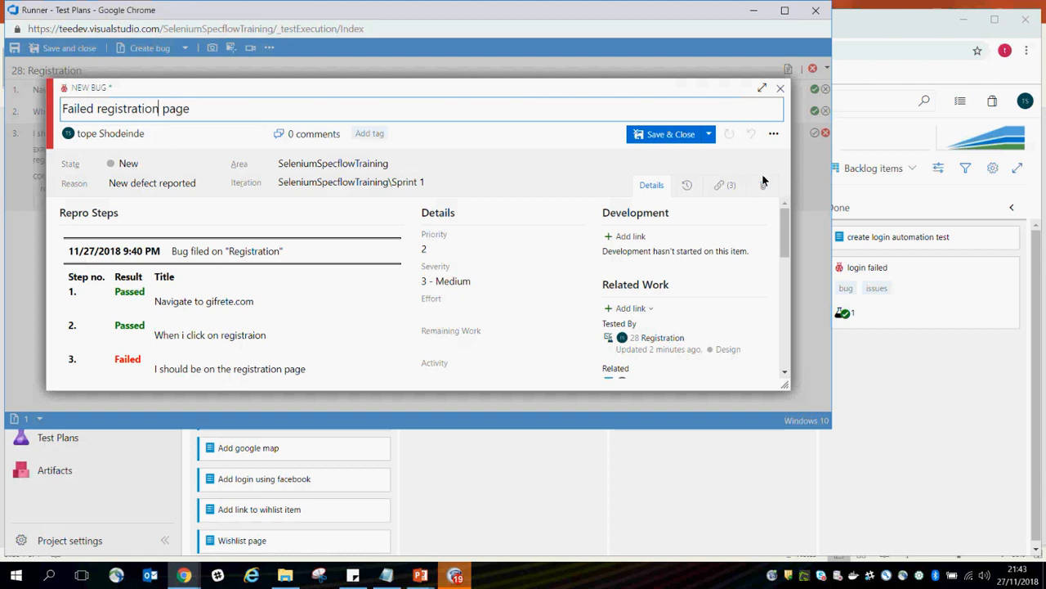
{"action": "left_click", "coordinate": [673, 141]}
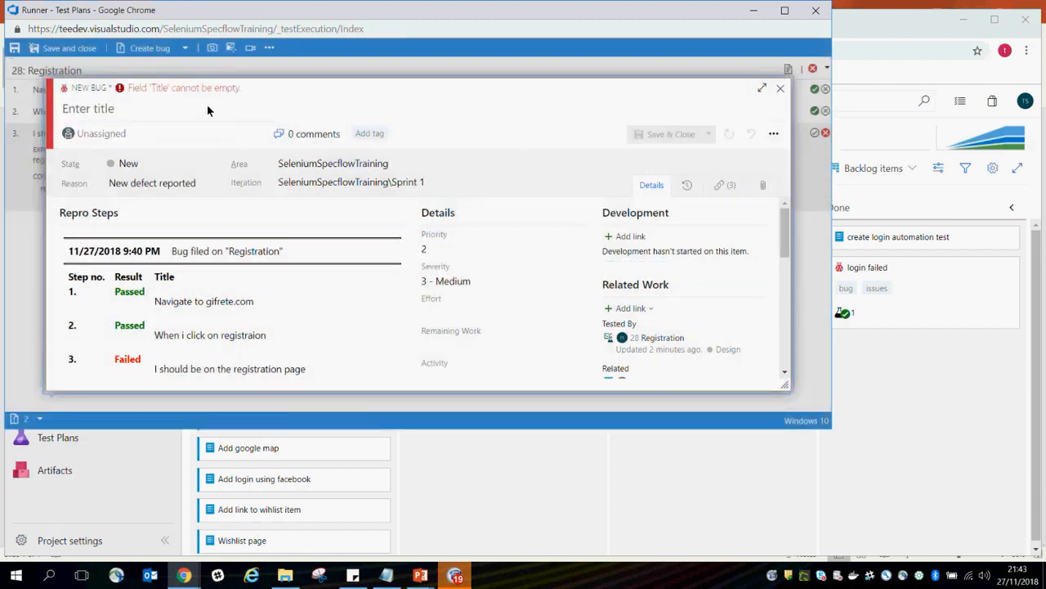
Keep the third new bug open instead of discarding it, title it "Failed reg", then save and close it.
{"action": "left_click", "coordinate": [780, 87]}
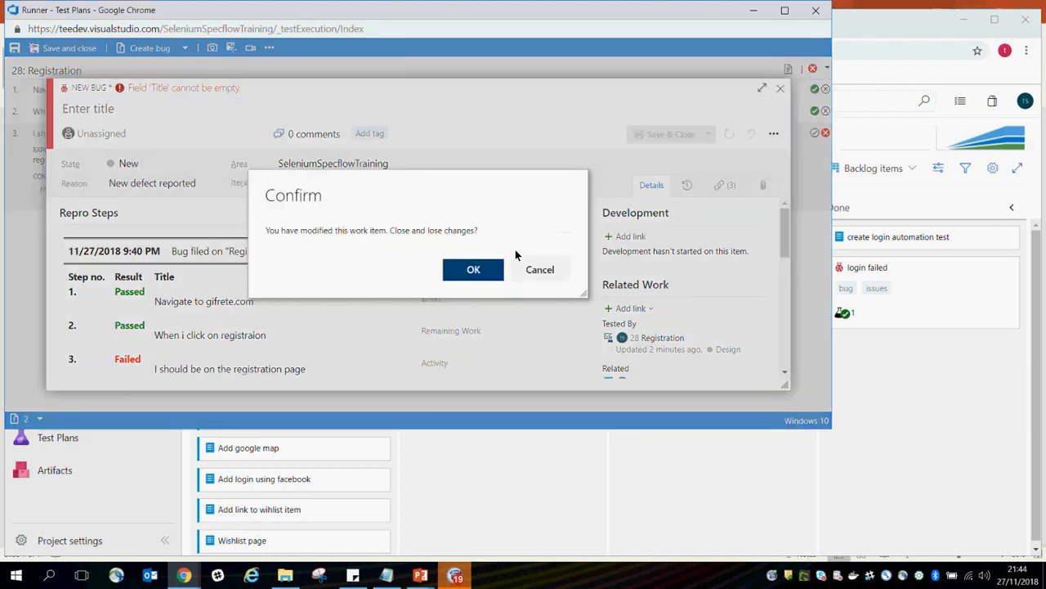
{"action": "left_click", "coordinate": [554, 272]}
{"action": "left_click", "coordinate": [102, 109]}
{"action": "type", "text": "Failed reg"}
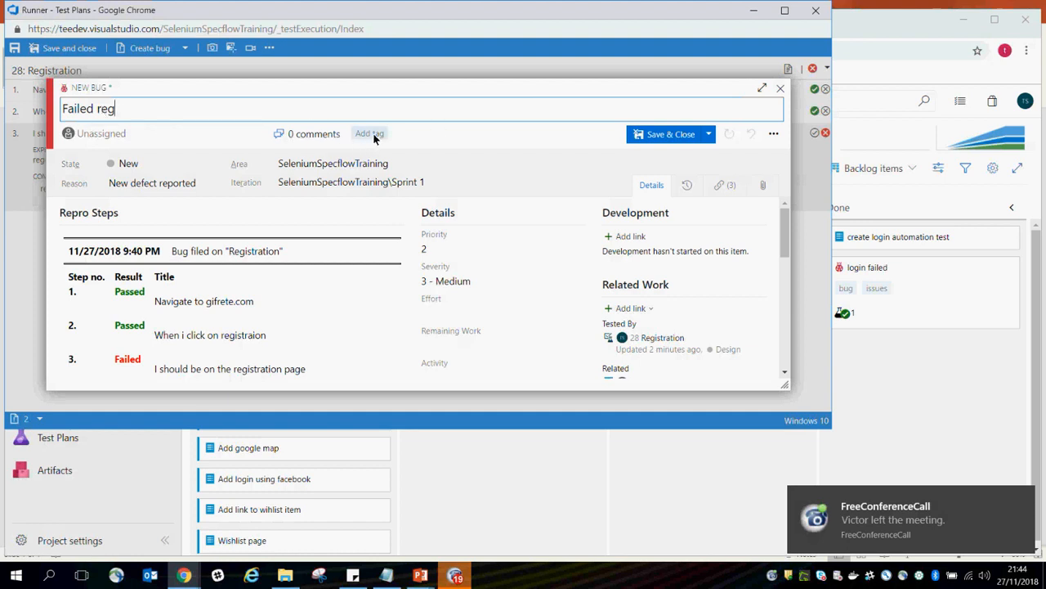
{"action": "left_click", "coordinate": [679, 134]}
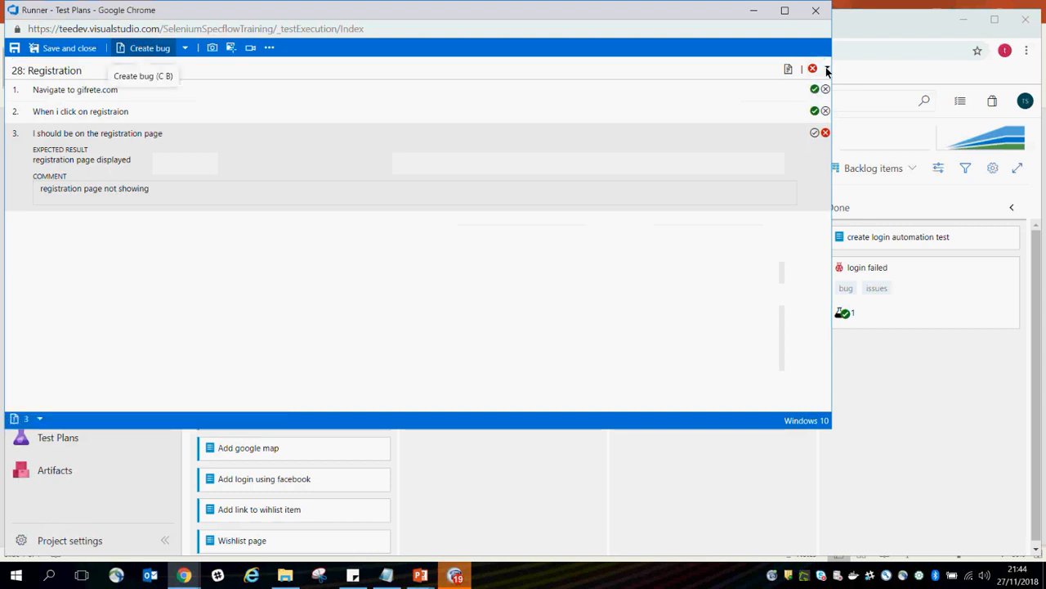
Close the test runner window and reload the team's board of backlog items.
{"action": "left_click", "coordinate": [818, 12]}
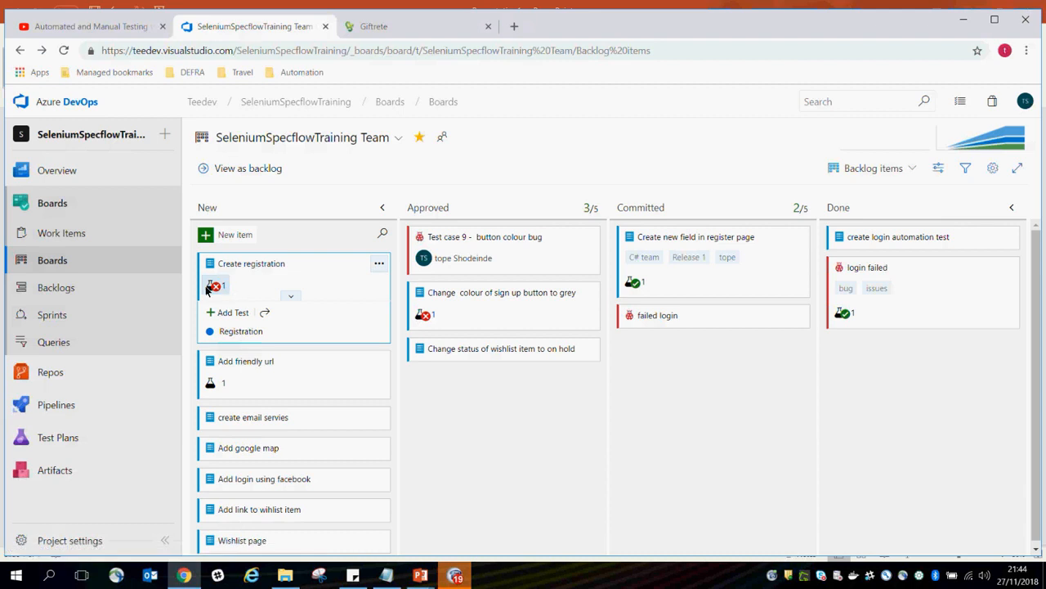
{"action": "mouse_move", "coordinate": [217, 290]}
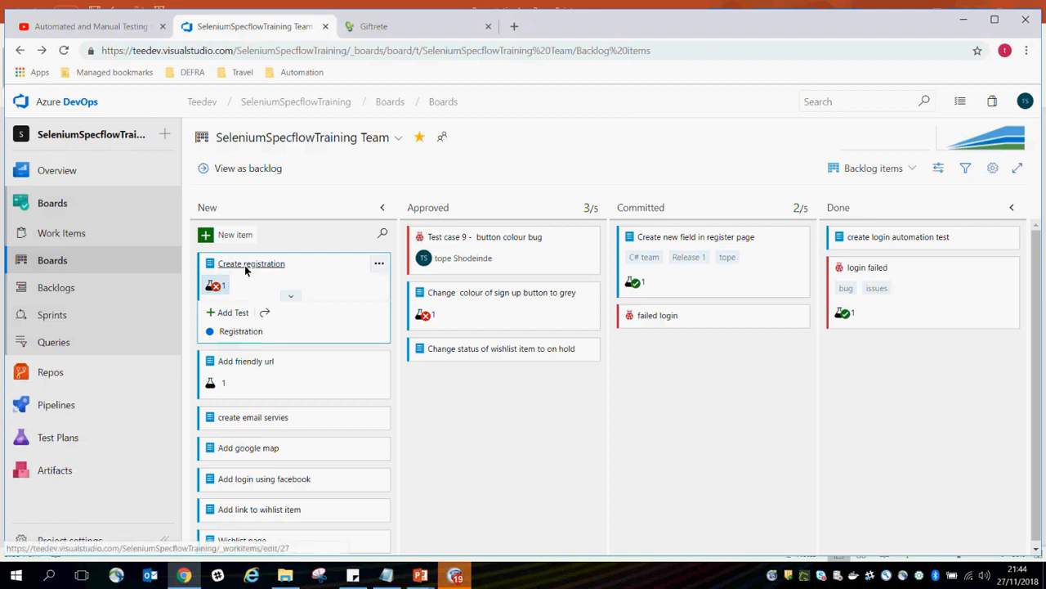
{"action": "left_click", "coordinate": [65, 262]}
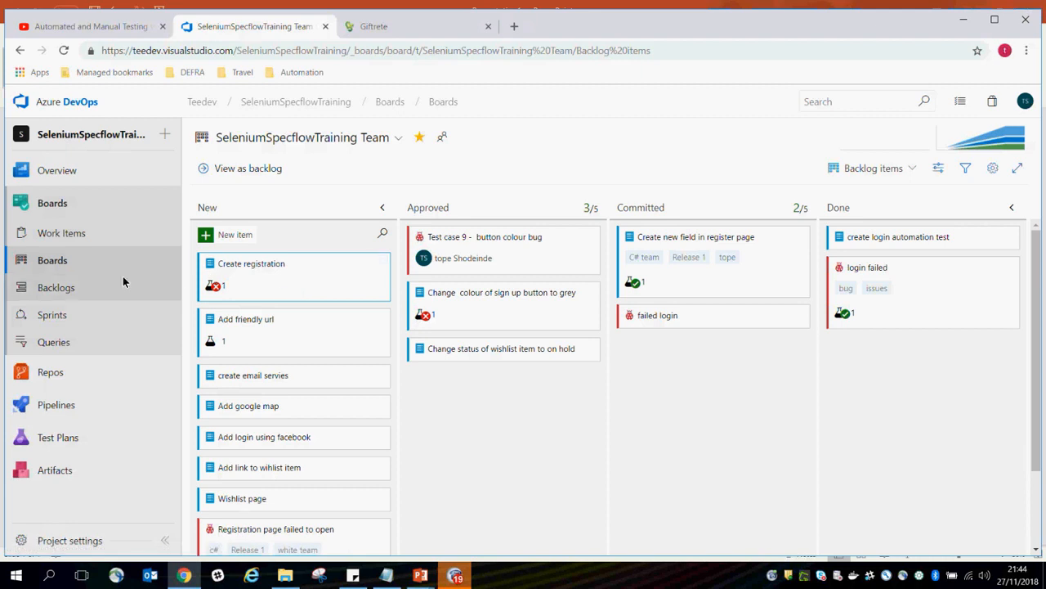
Go to Test Plans and show the tests of suite 27 : Create registration in the Sprint 1 plan.
{"action": "mouse_move", "coordinate": [108, 416]}
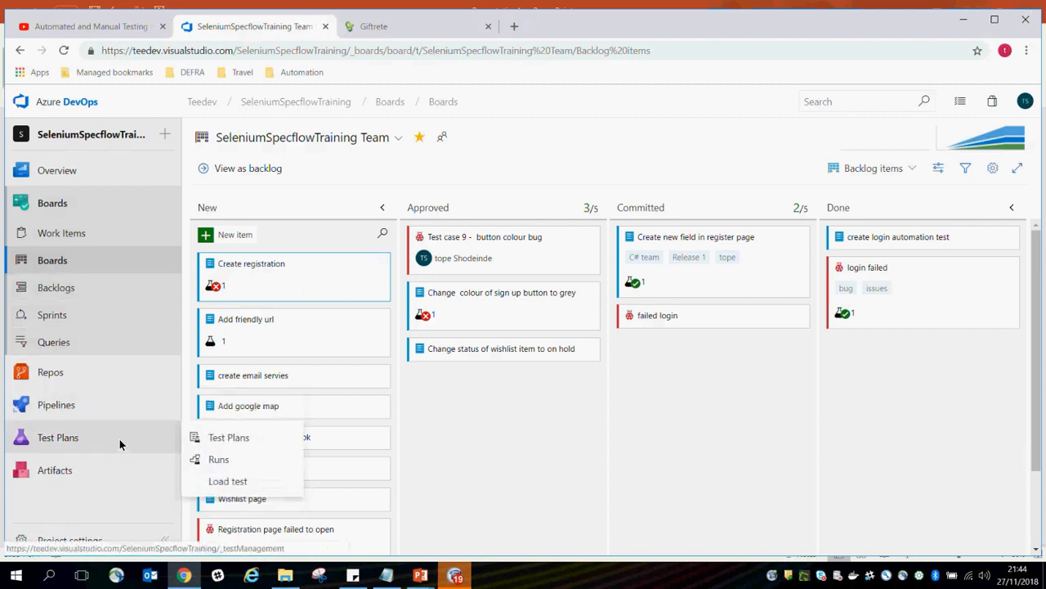
{"action": "left_click", "coordinate": [119, 443]}
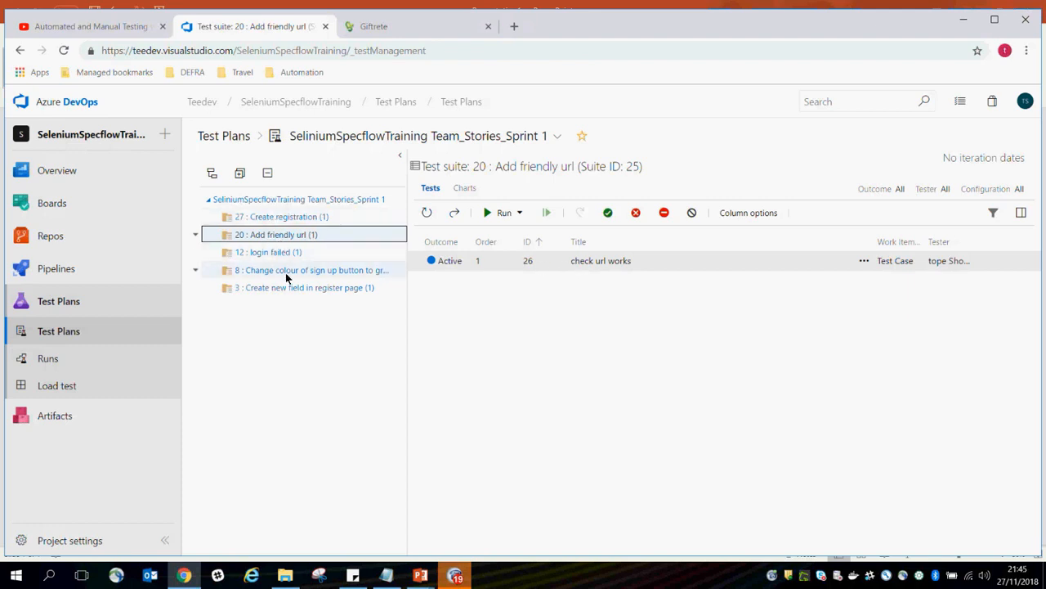
{"action": "left_click", "coordinate": [280, 218]}
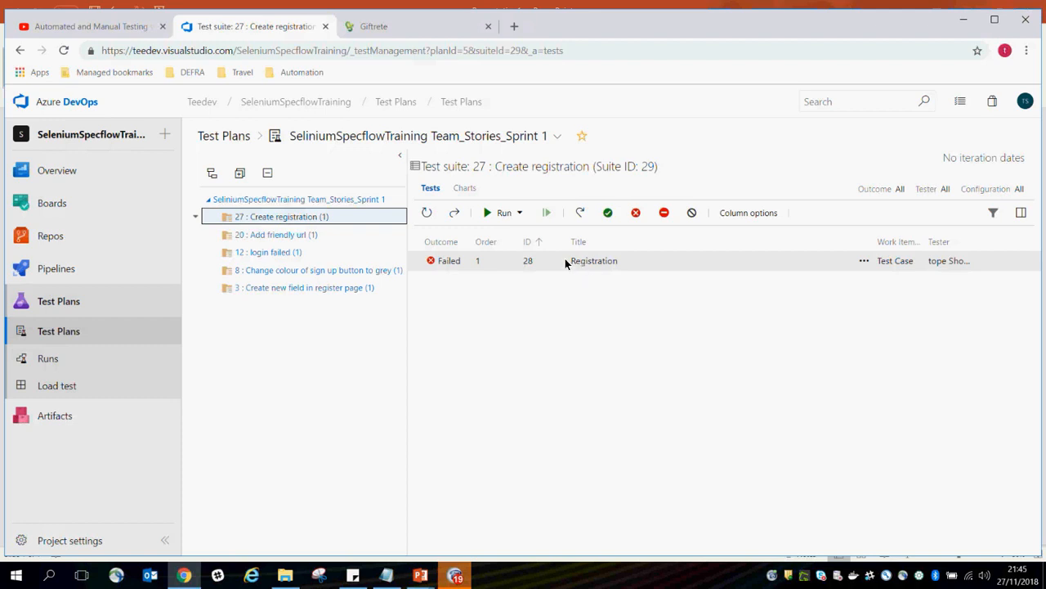
Look through the tests of the other Sprint 1 suites and return to the Create registration suite.
{"action": "left_click", "coordinate": [520, 214]}
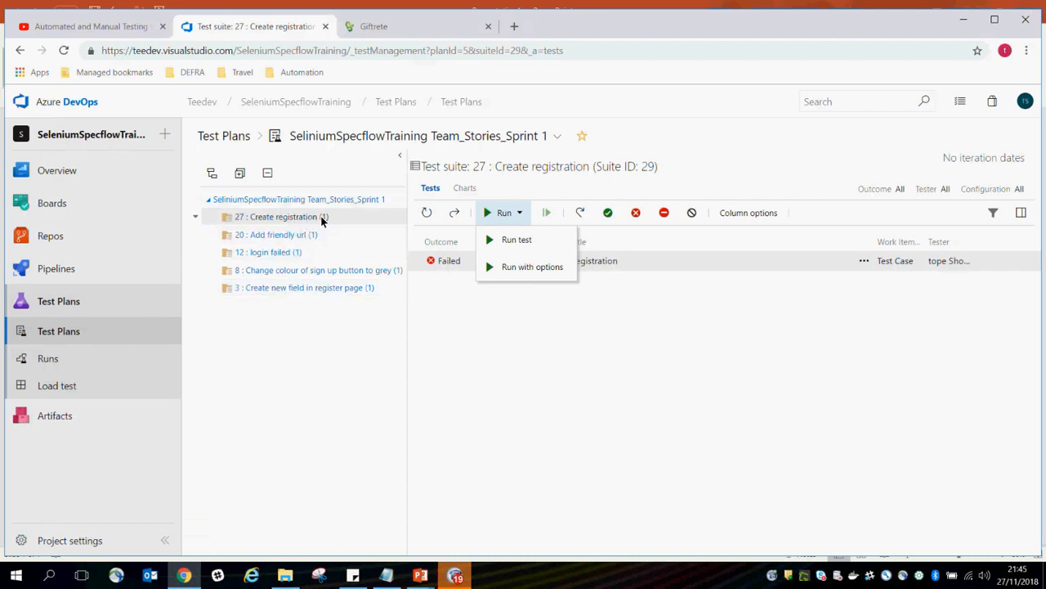
{"action": "left_click", "coordinate": [271, 237]}
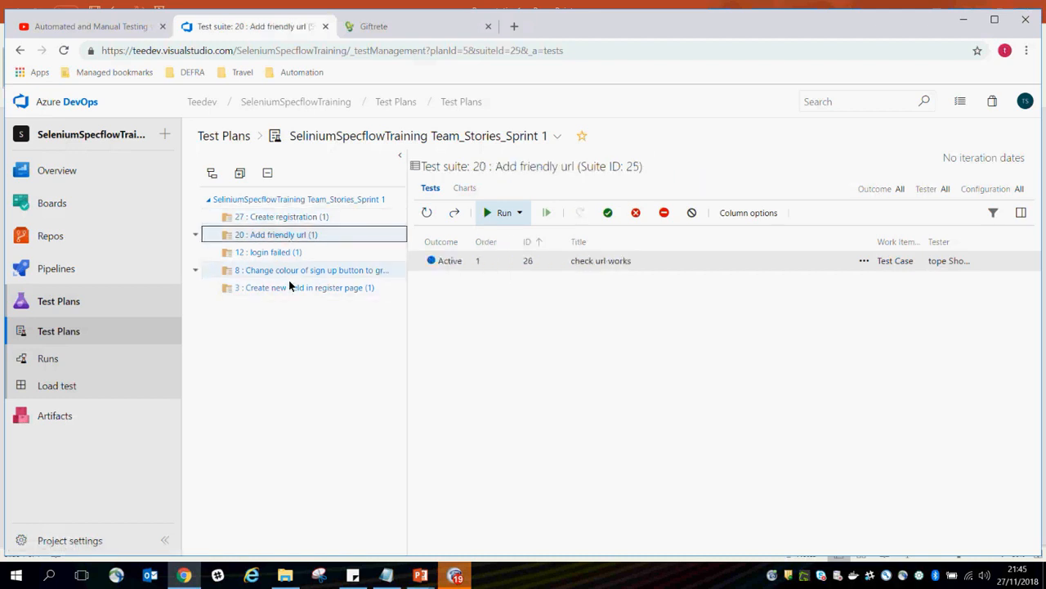
{"action": "left_click", "coordinate": [296, 256]}
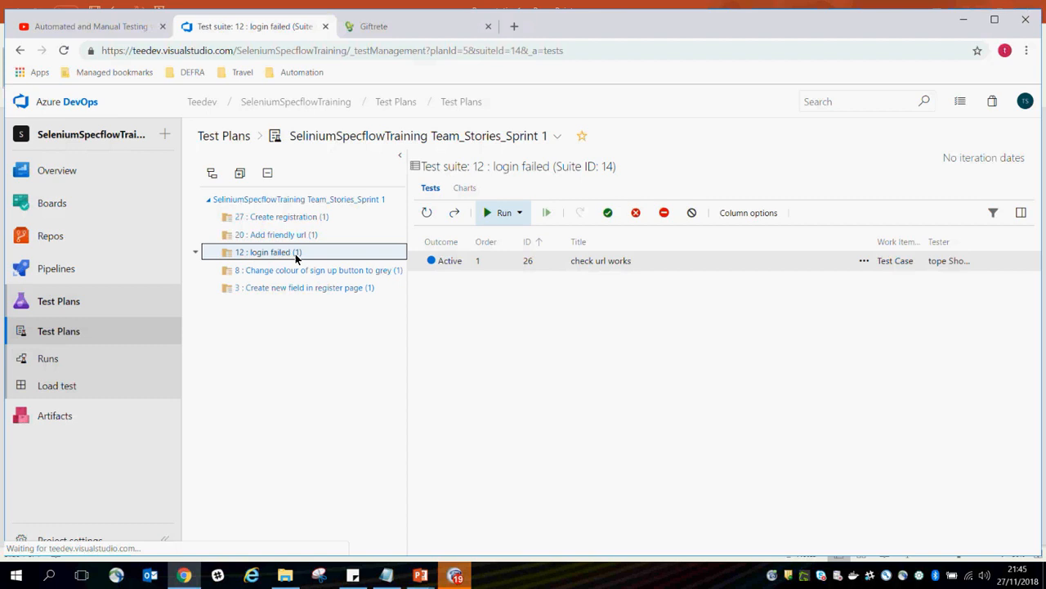
{"action": "left_click", "coordinate": [303, 269]}
{"action": "left_click", "coordinate": [313, 289]}
{"action": "left_click", "coordinate": [276, 216]}
{"action": "left_click", "coordinate": [298, 234]}
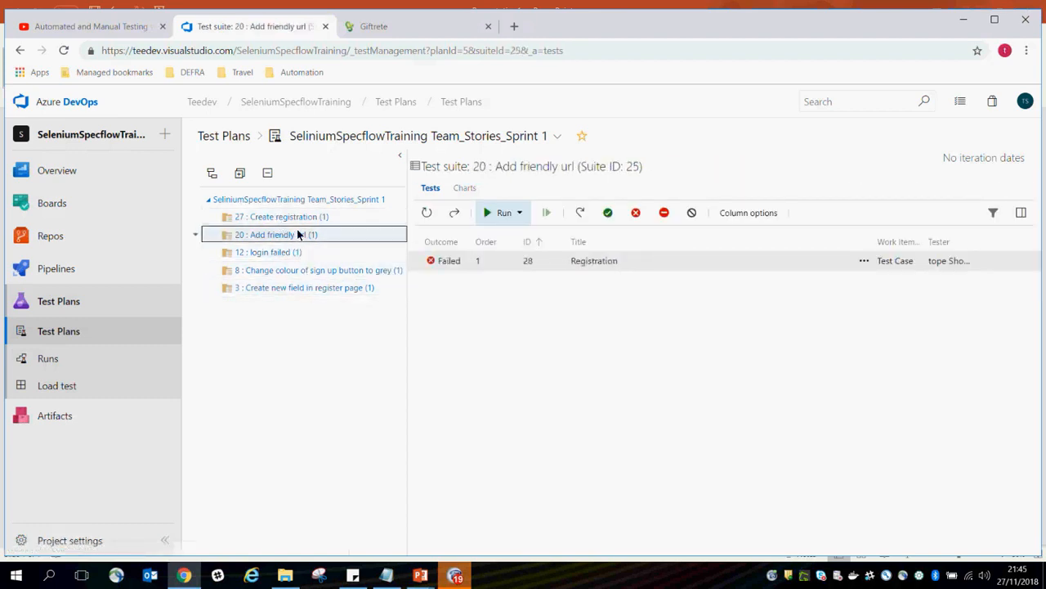
{"action": "left_click", "coordinate": [294, 216]}
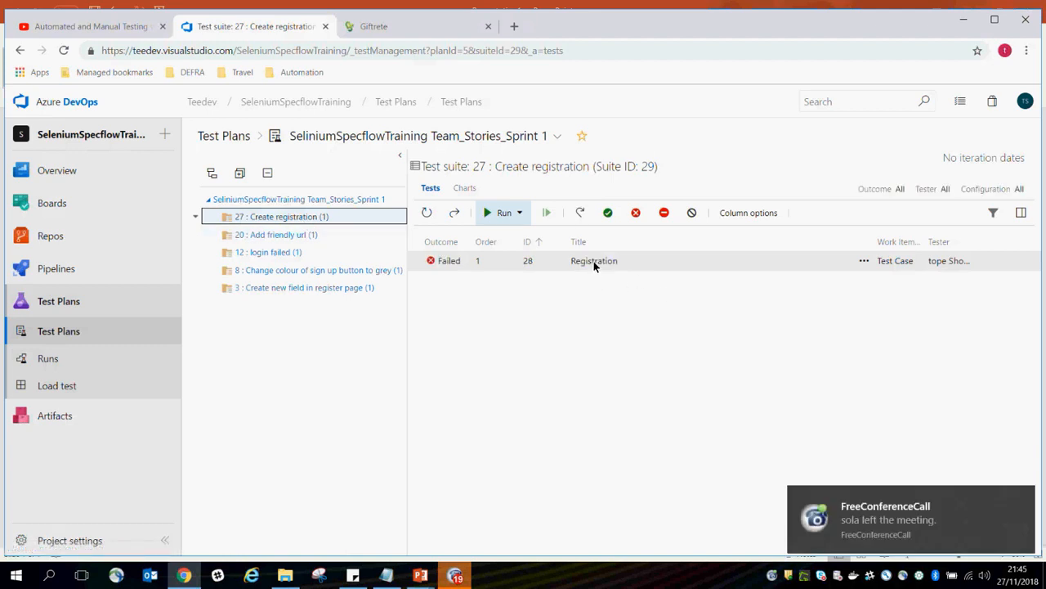
Run the Registration test again, mark all three steps as passed, then save and close the run.
{"action": "left_click", "coordinate": [519, 214]}
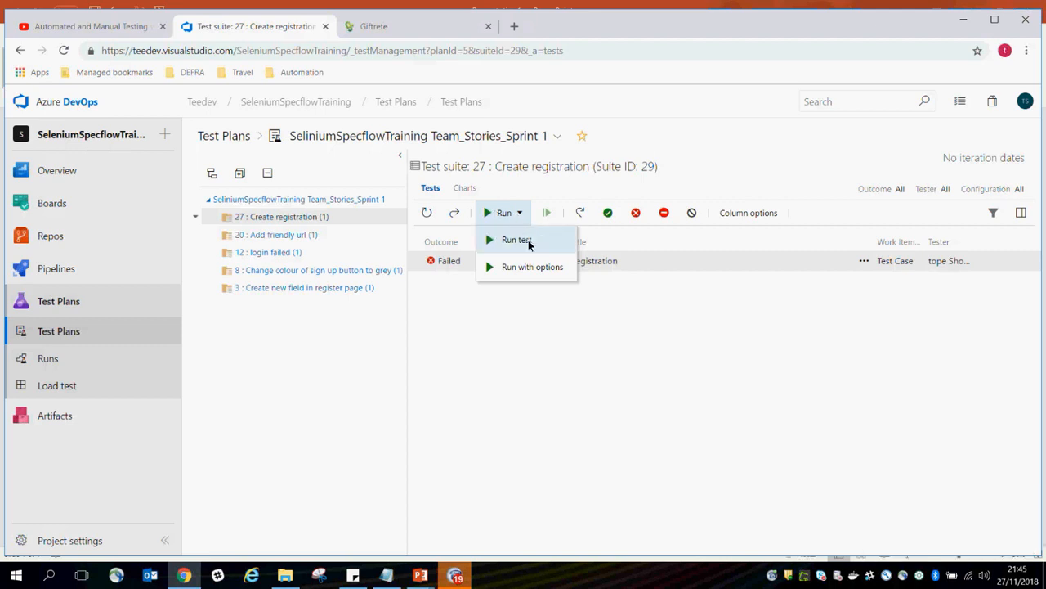
{"action": "left_click", "coordinate": [528, 243]}
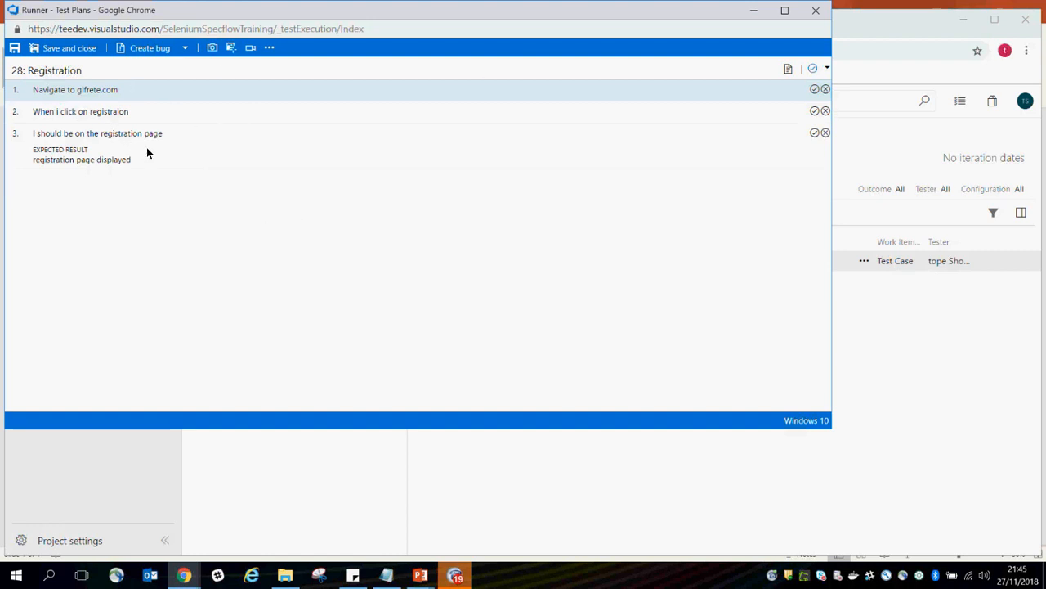
{"action": "left_click", "coordinate": [814, 90]}
{"action": "left_click", "coordinate": [814, 112]}
{"action": "left_click", "coordinate": [815, 132]}
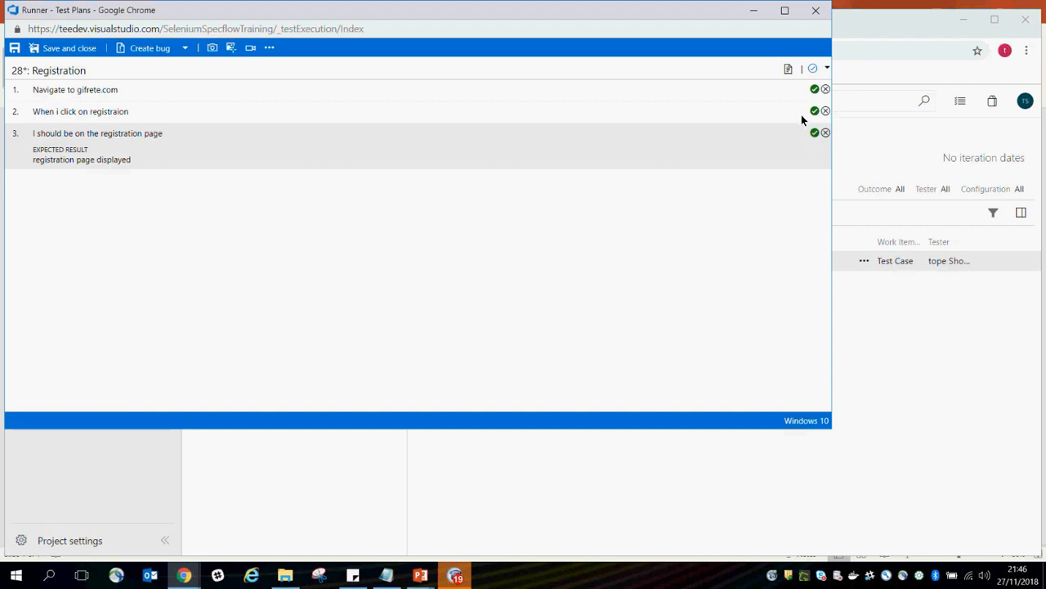
{"action": "left_click", "coordinate": [67, 48]}
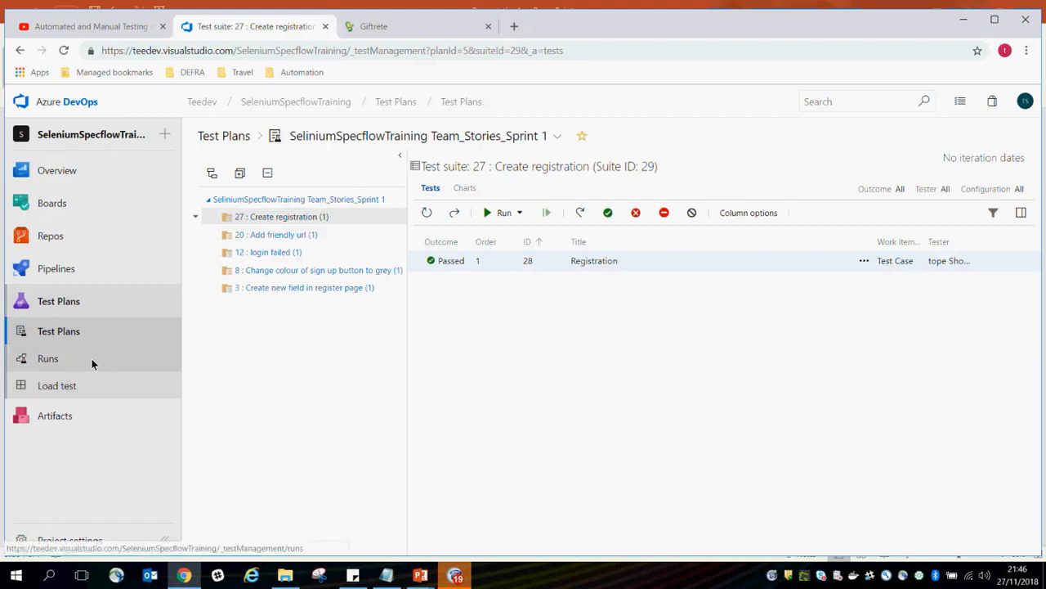
Examine the list of recent test runs with their states and completion dates.
{"action": "left_click", "coordinate": [46, 360]}
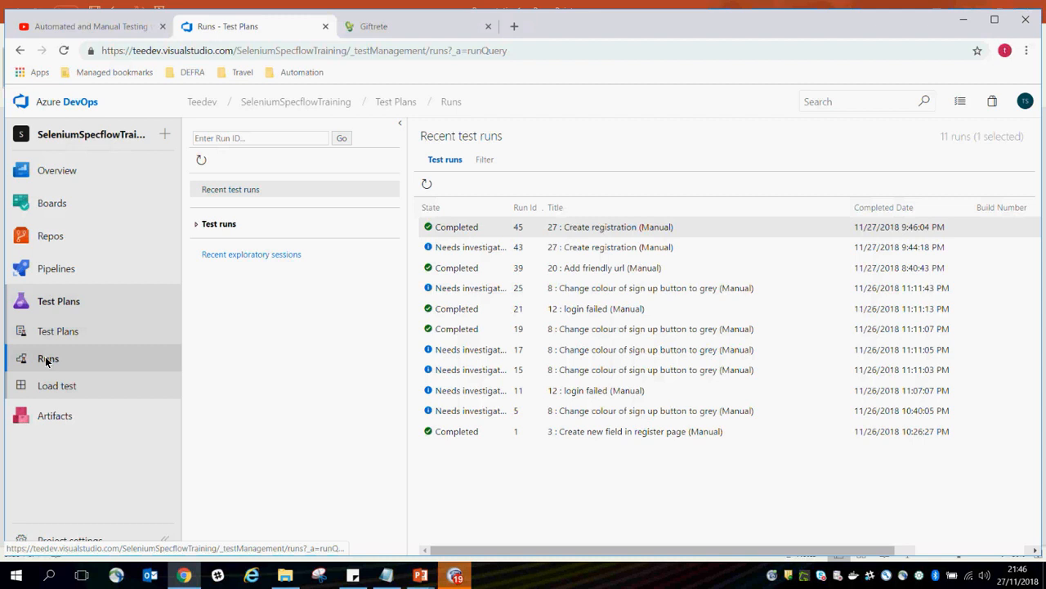
{"action": "mouse_move", "coordinate": [147, 239]}
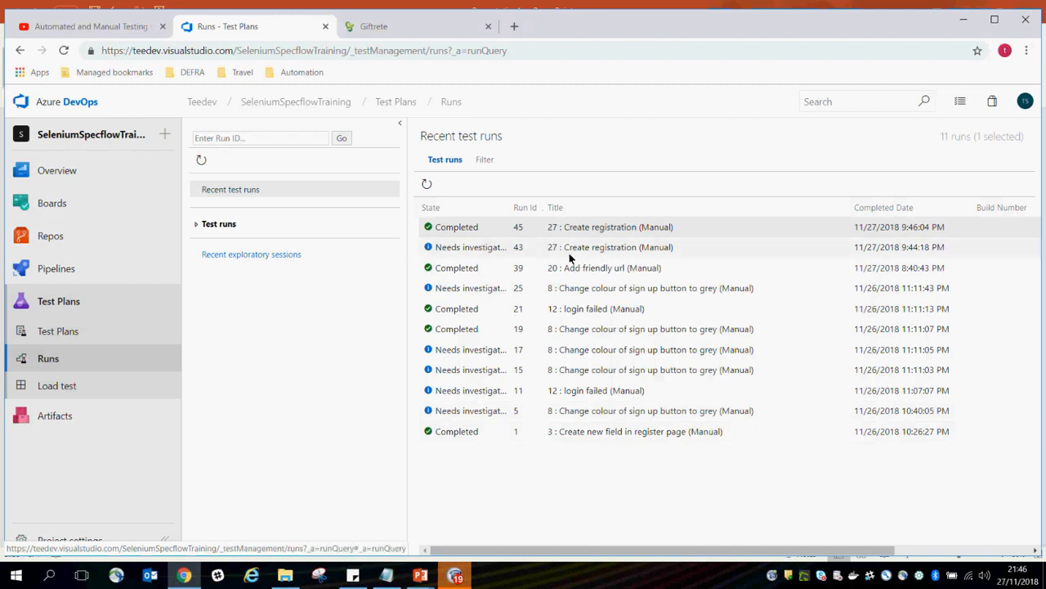
{"action": "right_click", "coordinate": [505, 233]}
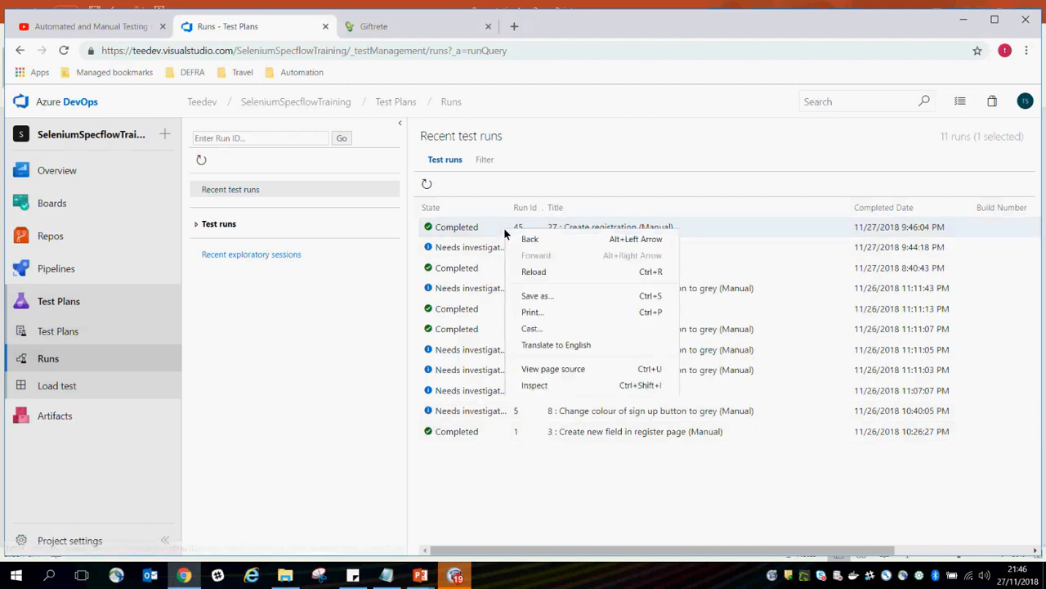
Return to the Create registration suite in Test Plans and view the Registration test case's result.
{"action": "left_click", "coordinate": [59, 330]}
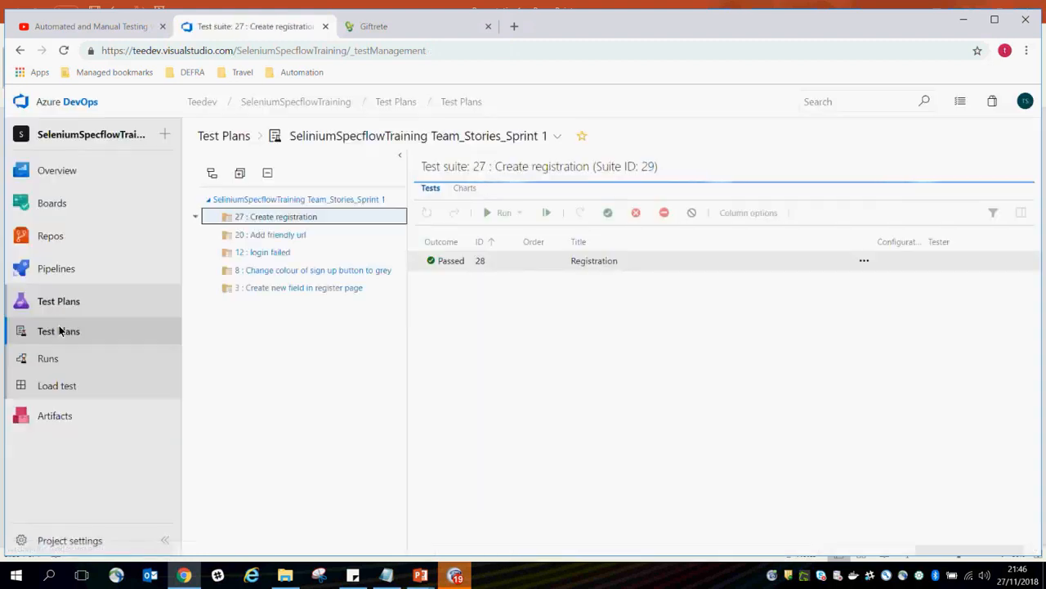
{"action": "right_click", "coordinate": [549, 265]}
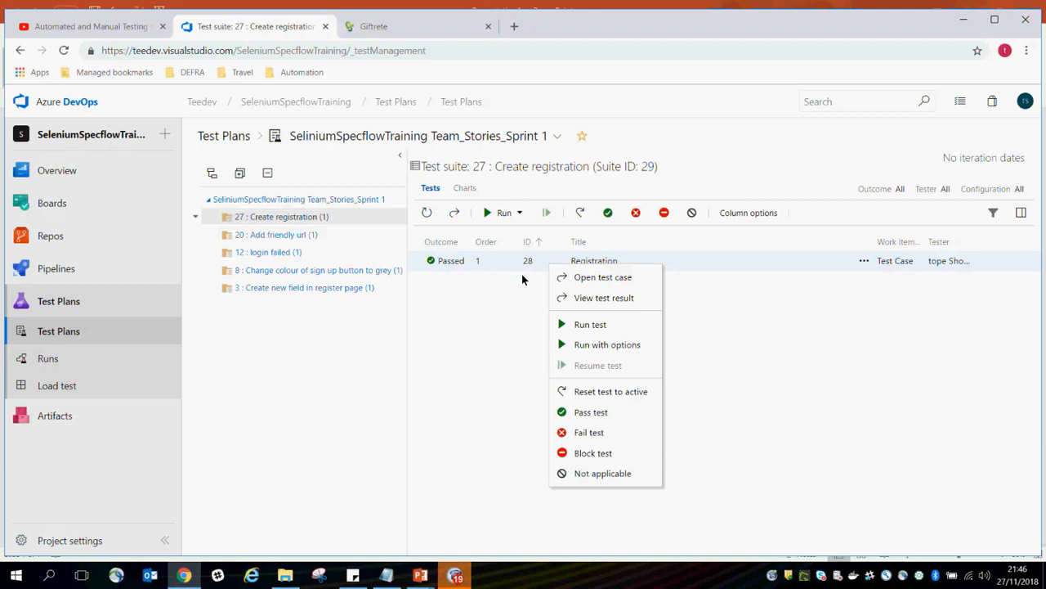
{"action": "left_click", "coordinate": [495, 265]}
{"action": "right_click", "coordinate": [495, 265]}
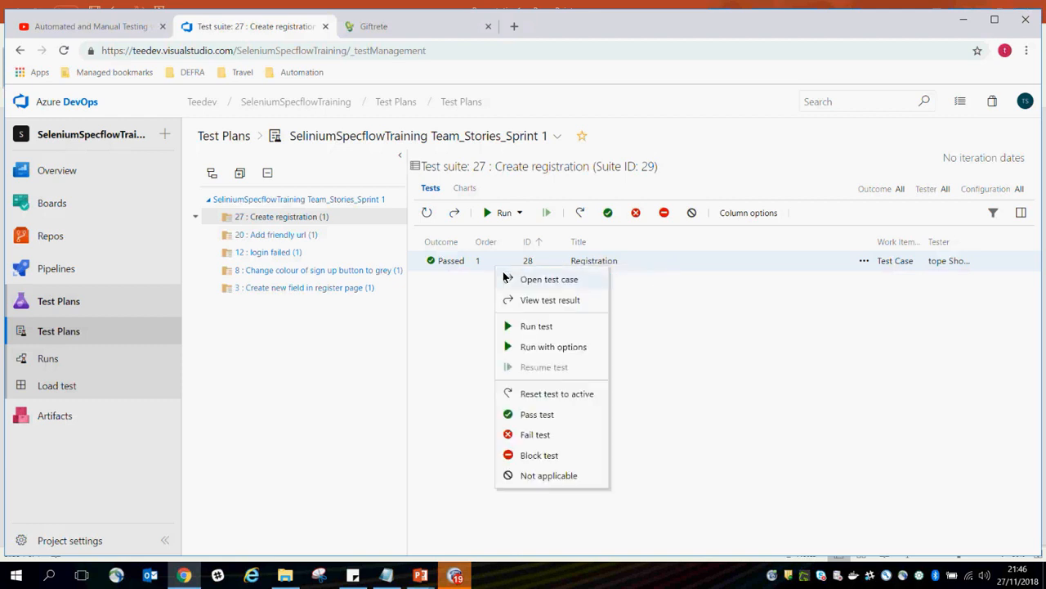
{"action": "left_click", "coordinate": [534, 301]}
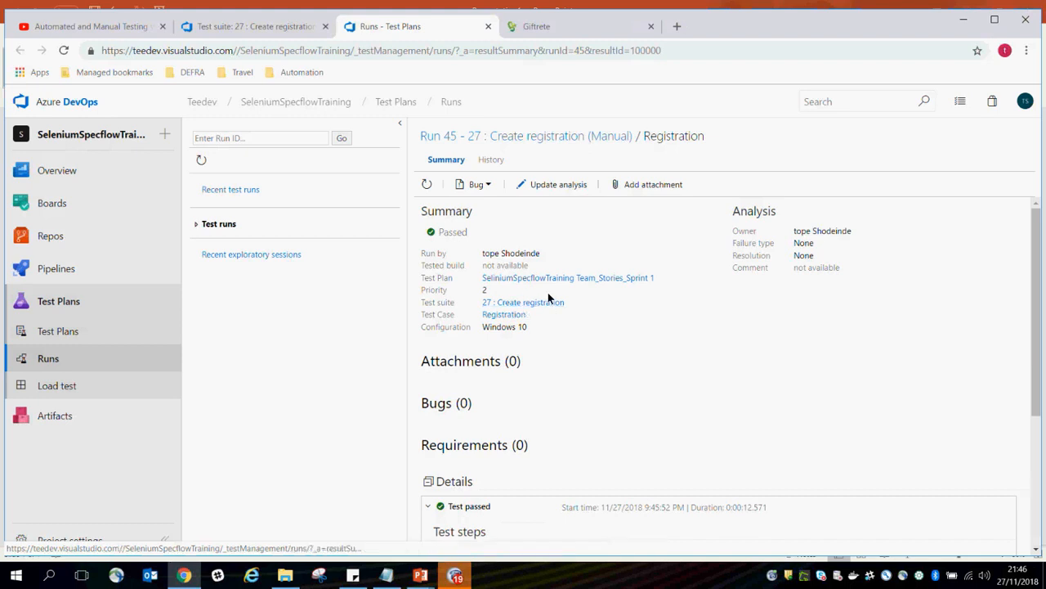
Review the result's summary and test steps, and check the option for adding an attachment without attaching a file.
{"action": "scroll", "coordinate": [551, 297], "scroll_direction": "down", "scroll_amount": 3}
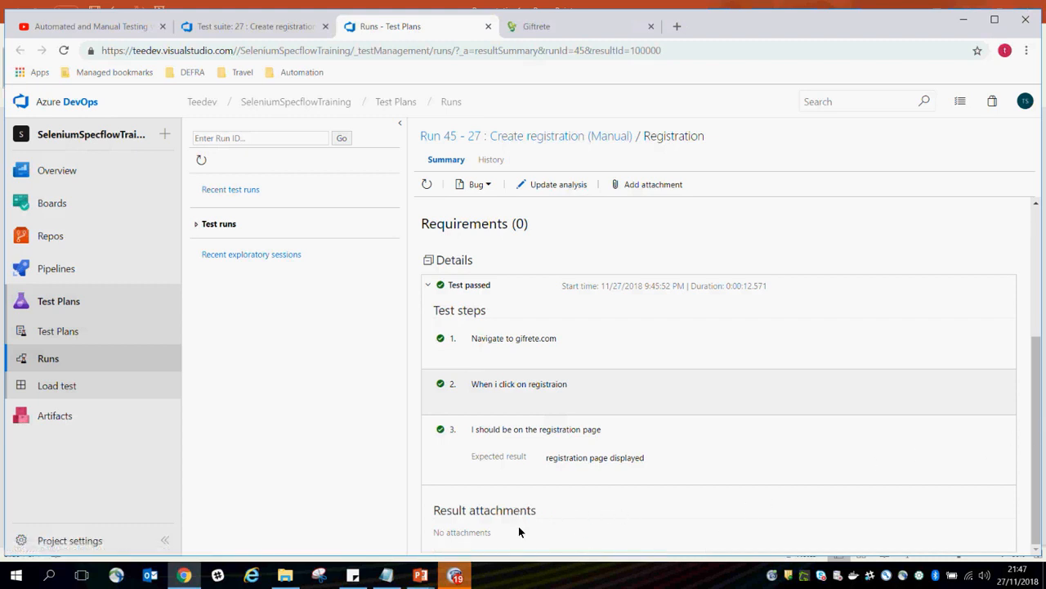
{"action": "scroll", "coordinate": [515, 521], "scroll_direction": "up", "scroll_amount": 5}
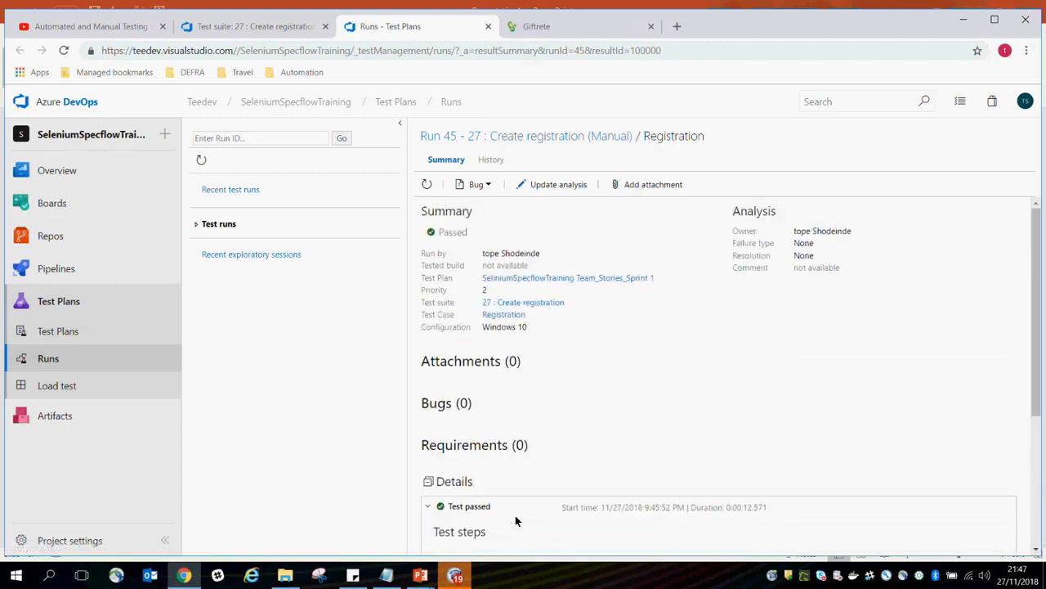
{"action": "left_click", "coordinate": [649, 186]}
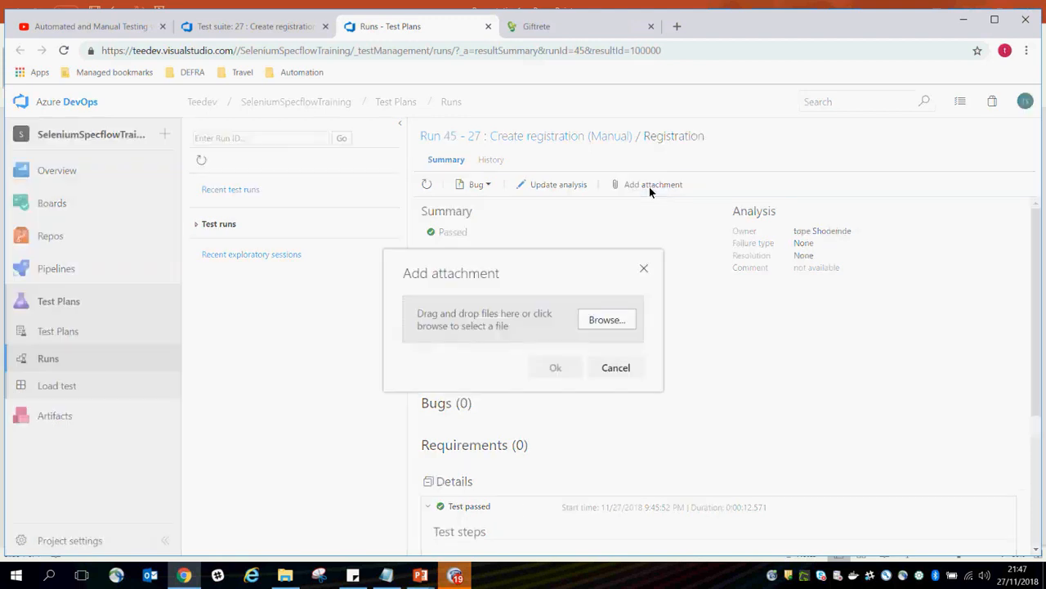
{"action": "left_click", "coordinate": [645, 269]}
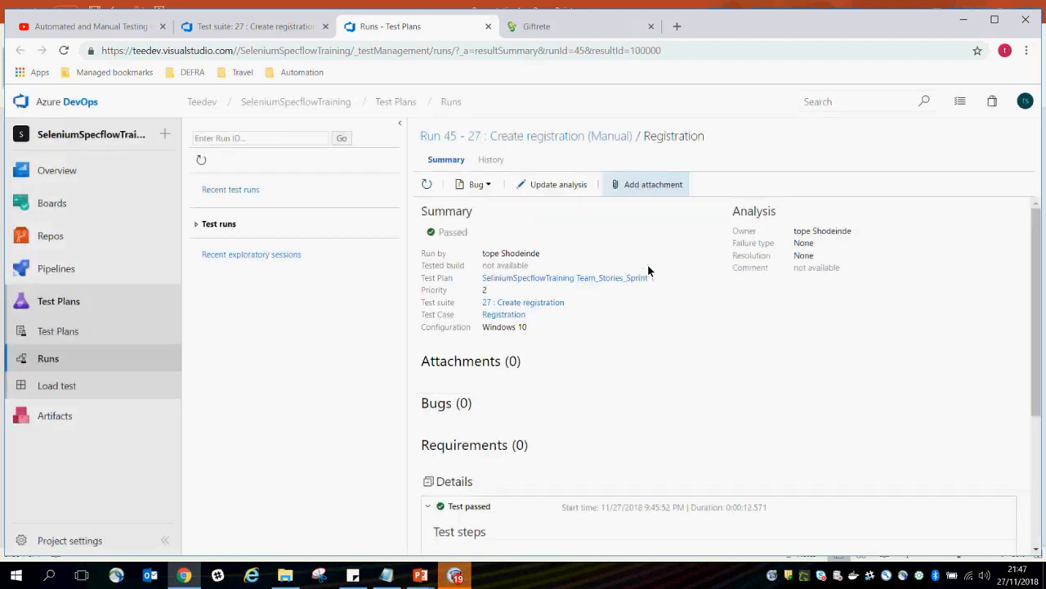
Open the work items assigned to the current account, and show the team's backlog with sprint planning.
{"action": "mouse_move", "coordinate": [64, 223]}
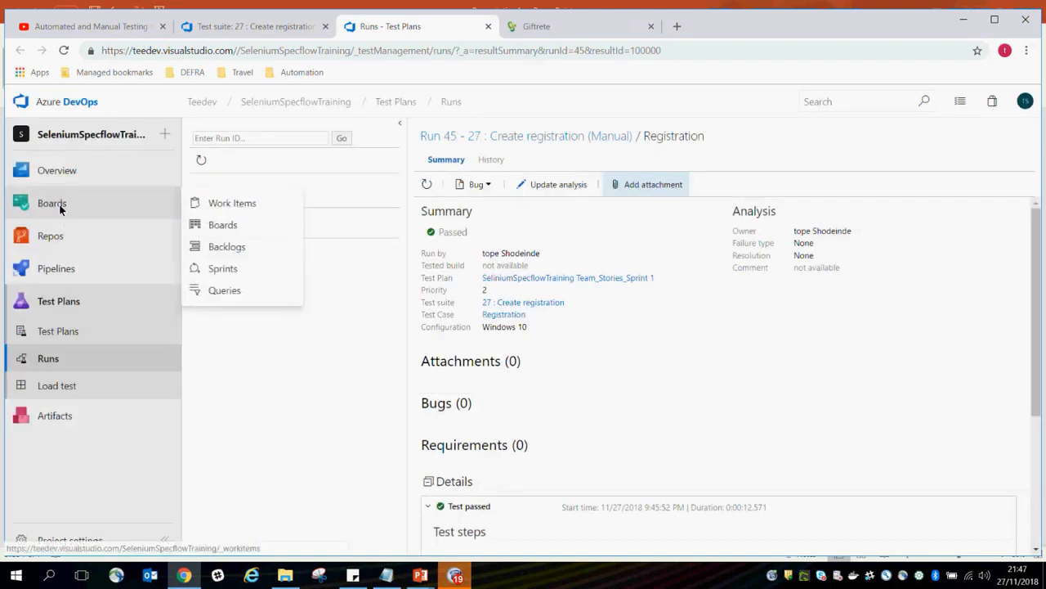
{"action": "left_click", "coordinate": [59, 210]}
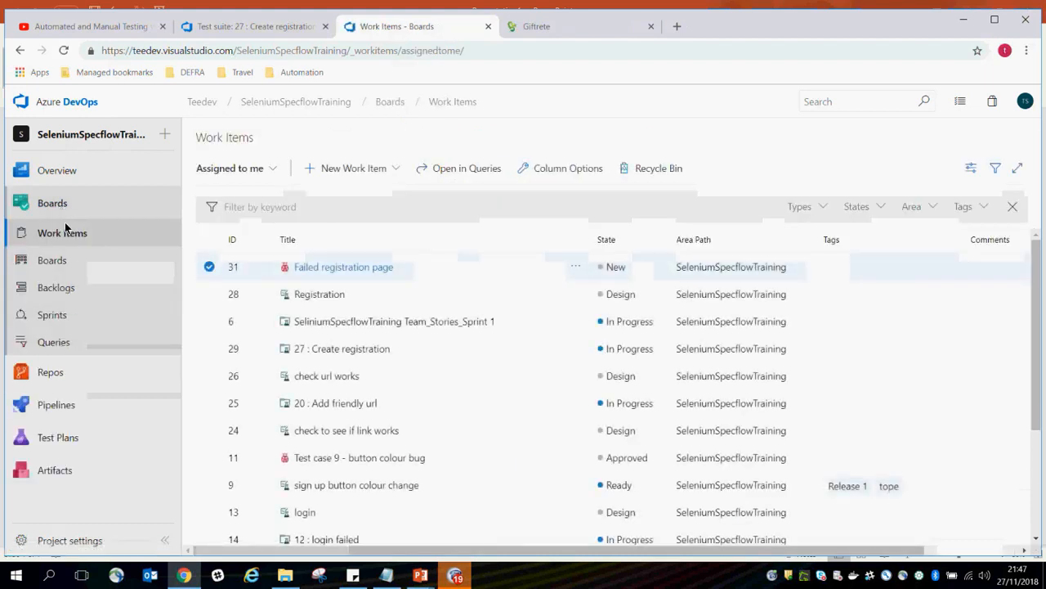
{"action": "left_click", "coordinate": [77, 287]}
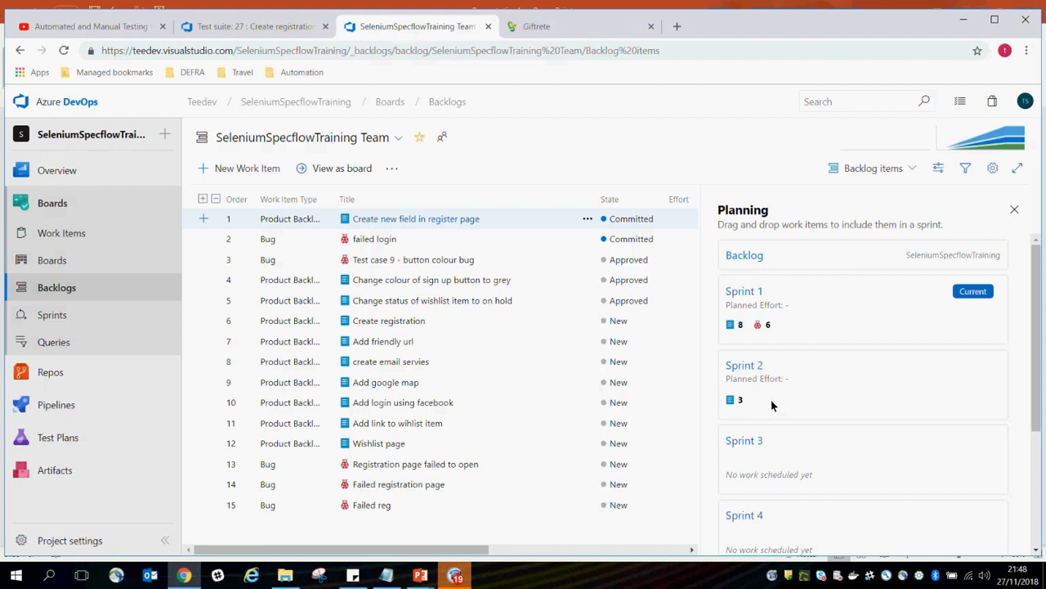
View the Sprint 1 backlog, and move the Create registration item from New to Done on the team's board.
{"action": "left_click", "coordinate": [740, 291]}
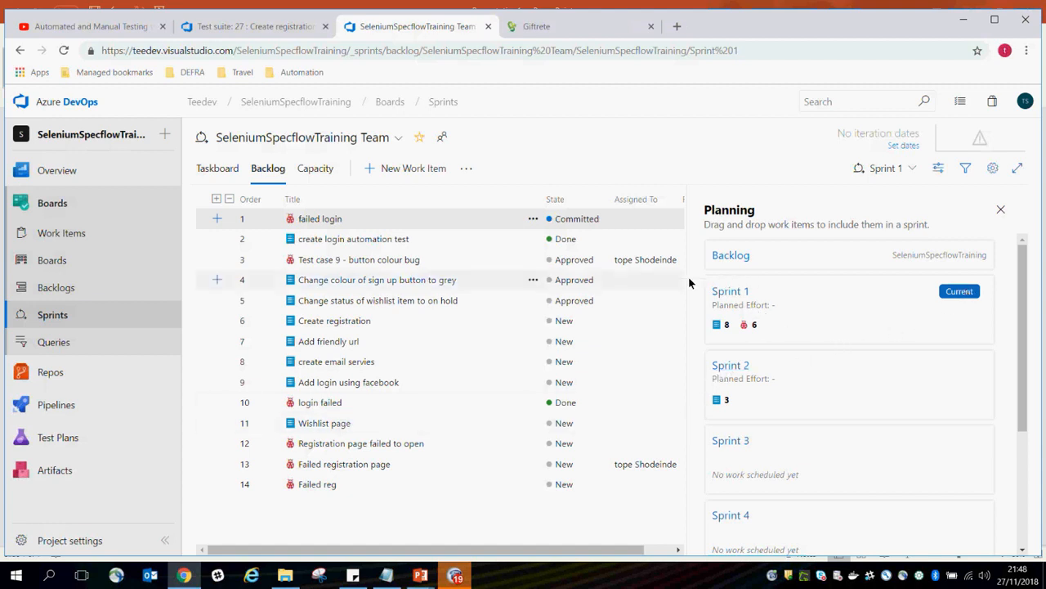
{"action": "left_click", "coordinate": [64, 257]}
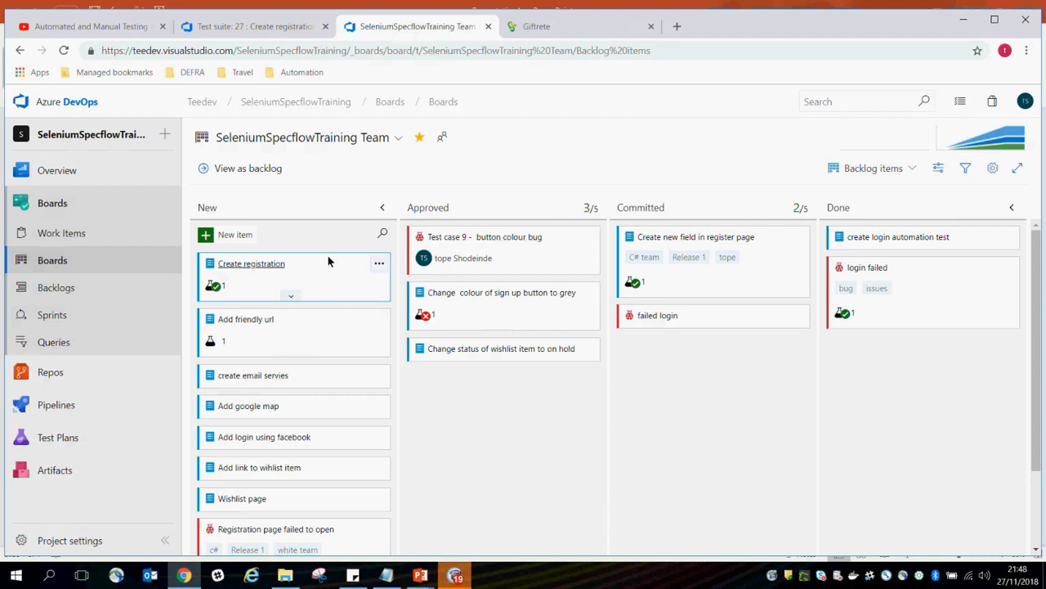
{"action": "left_click_drag", "start_coordinate": [283, 283], "coordinate": [946, 413]}
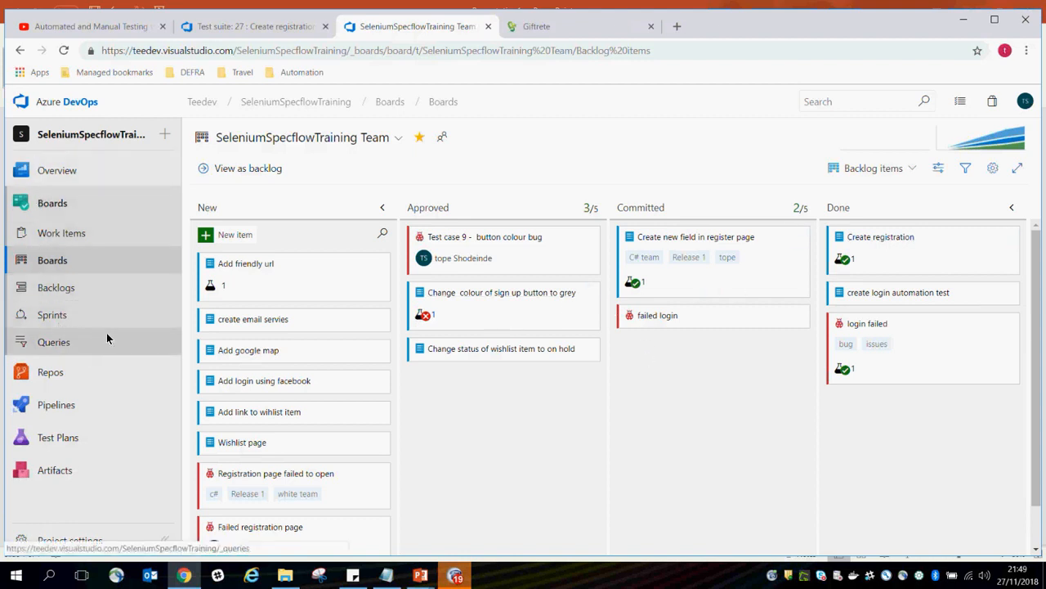
Switch to PowerPoint and view the tool categories on slide 5 of the What is DevOps.pptx presentation.
{"action": "mouse_move", "coordinate": [173, 373]}
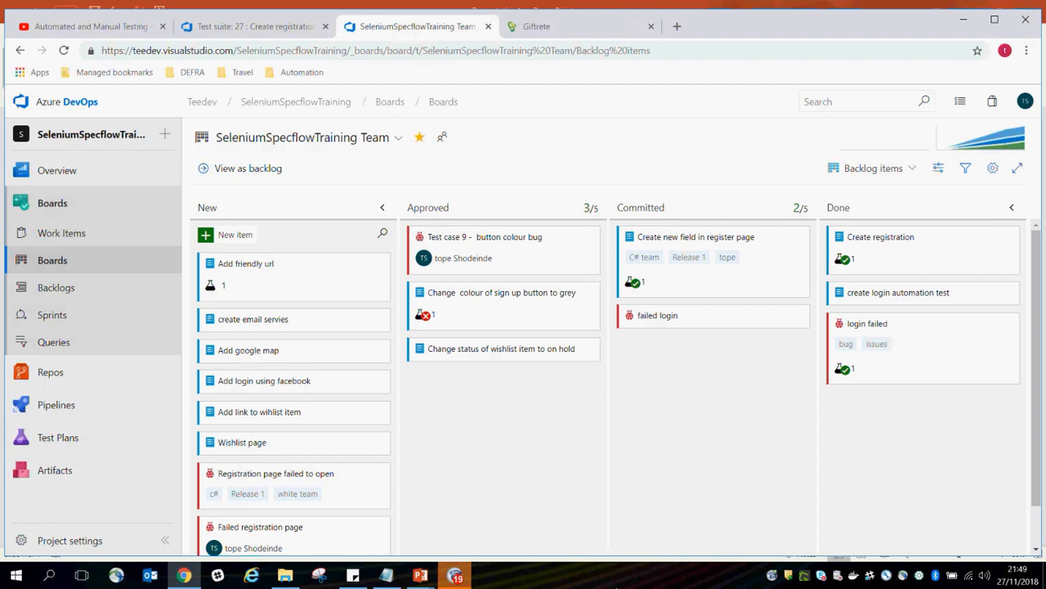
{"action": "left_click", "coordinate": [455, 575]}
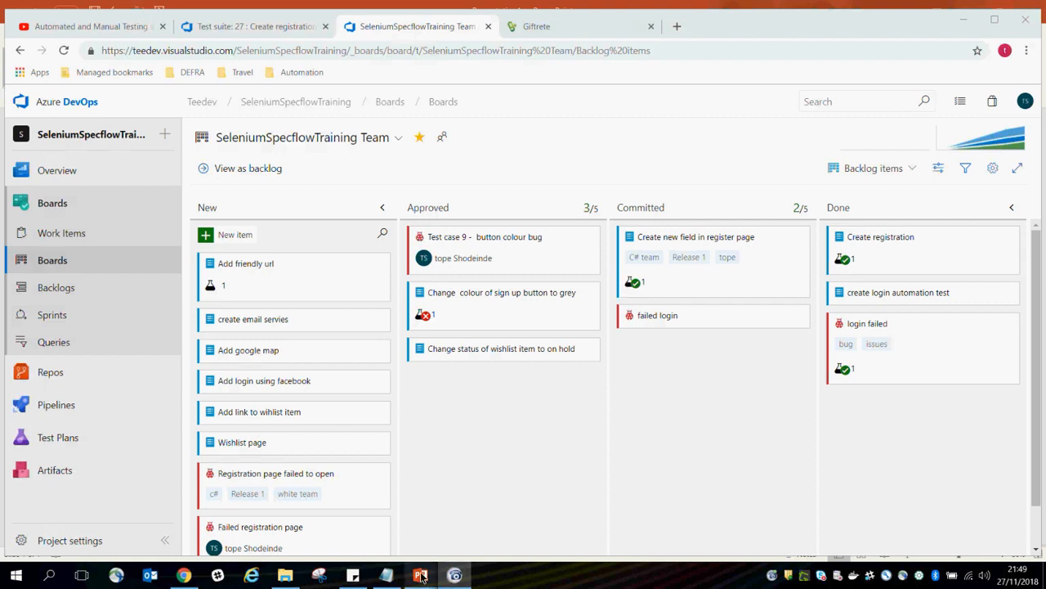
{"action": "mouse_move", "coordinate": [420, 575]}
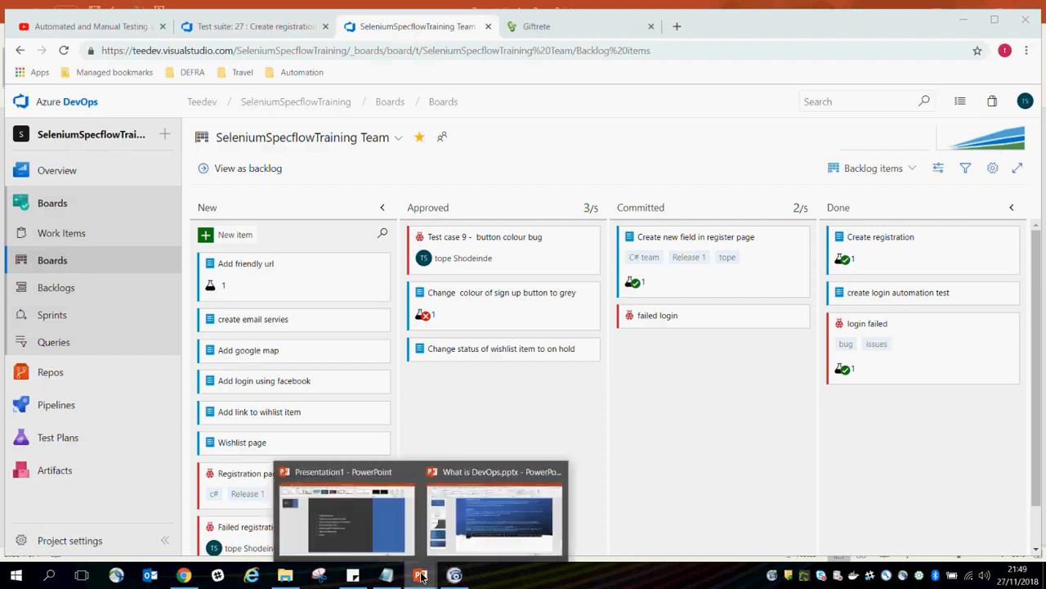
{"action": "left_click", "coordinate": [488, 542]}
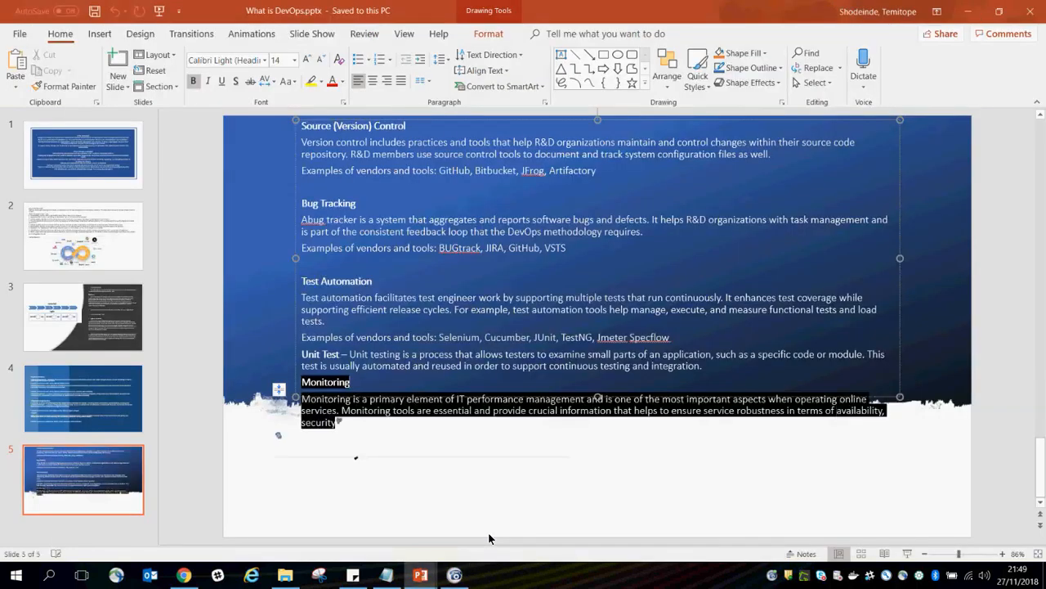
{"action": "left_click", "coordinate": [965, 554]}
{"action": "scroll", "coordinate": [1005, 327], "scroll_direction": "up", "scroll_amount": 2}
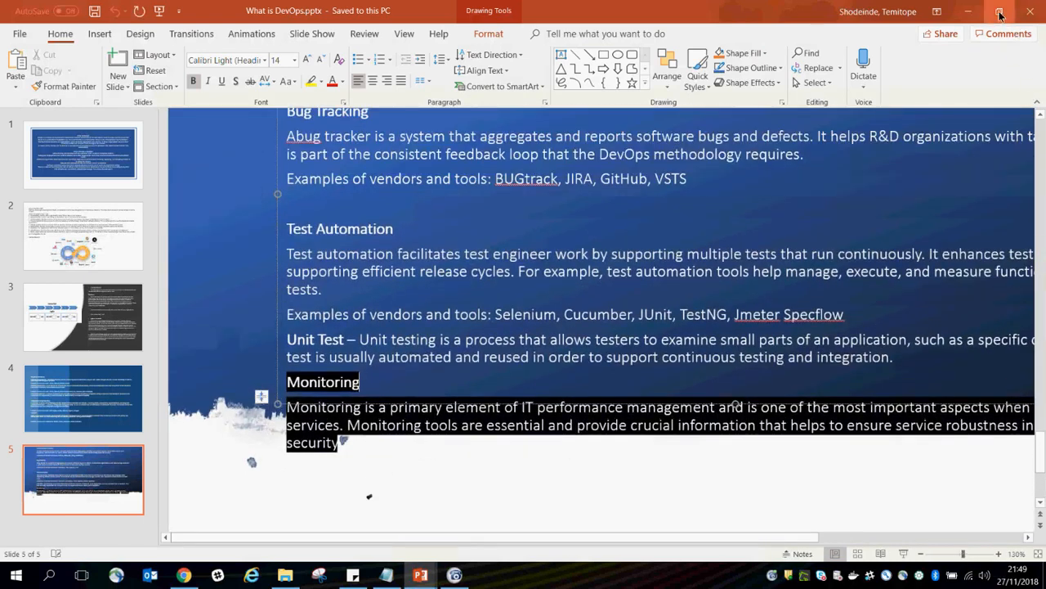